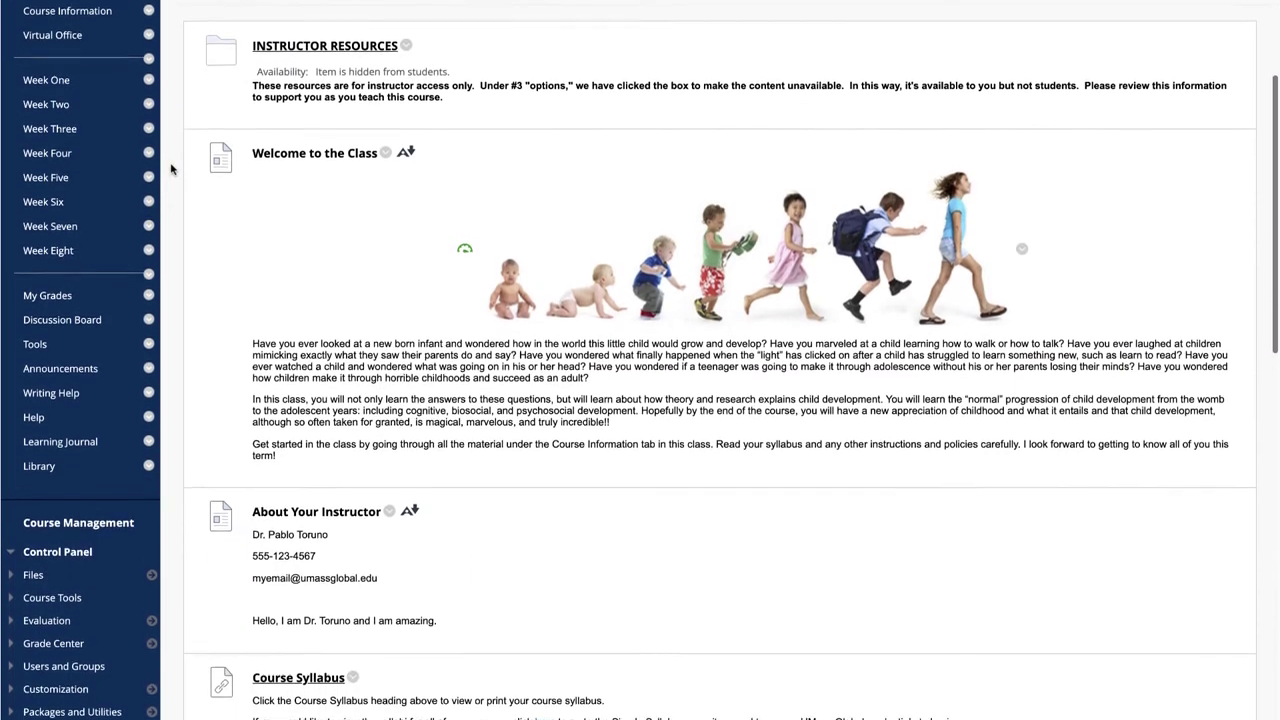
Open the course's Full Grade Center
scroll(170, 168, down, 3)
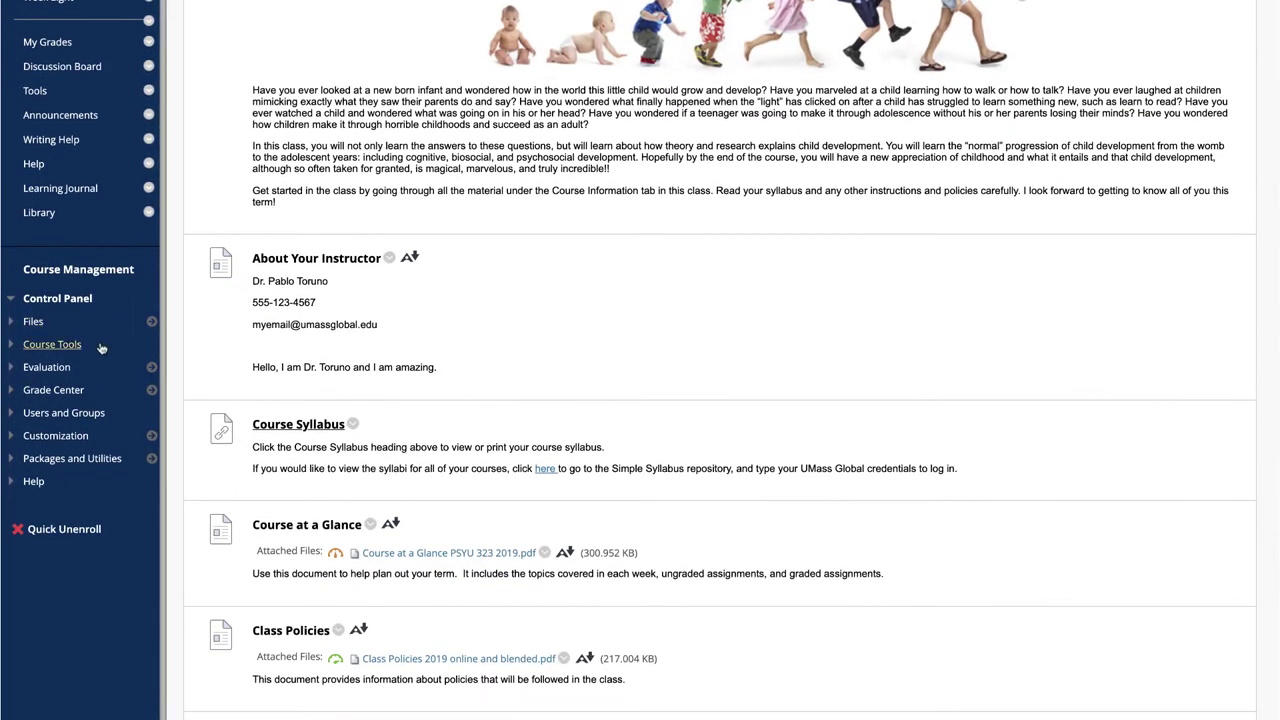
click(60, 390)
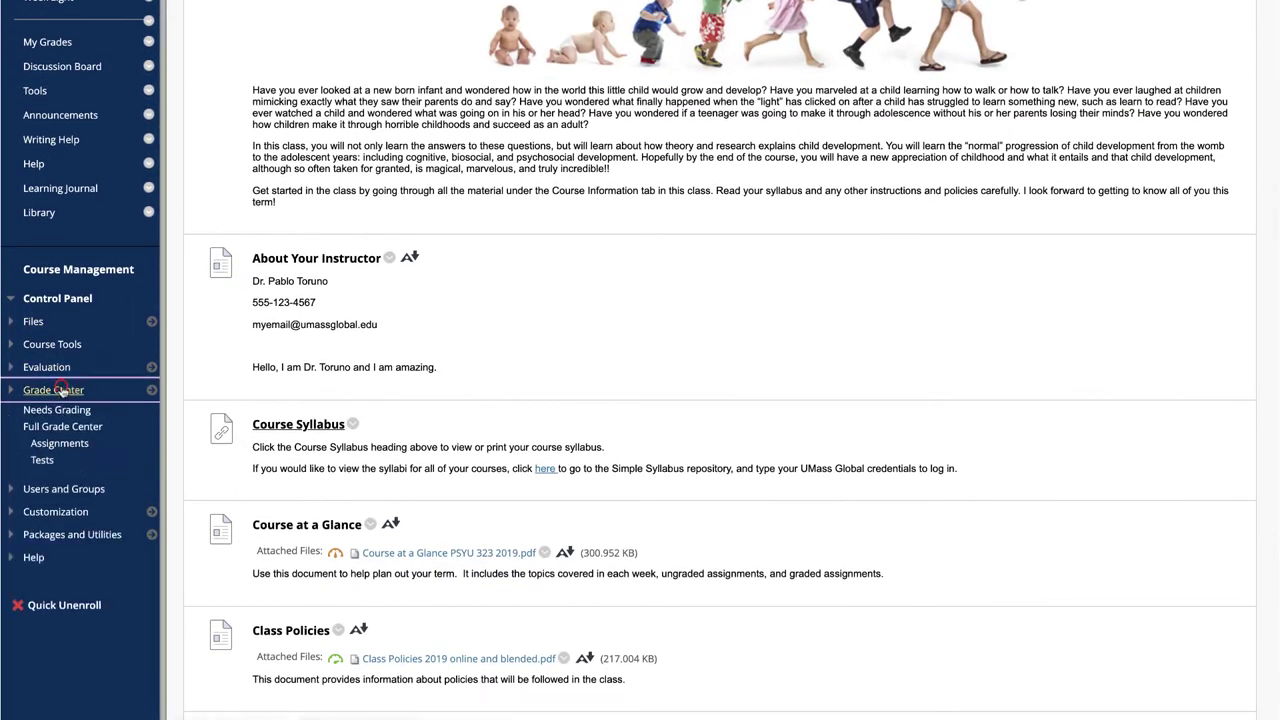
click(104, 427)
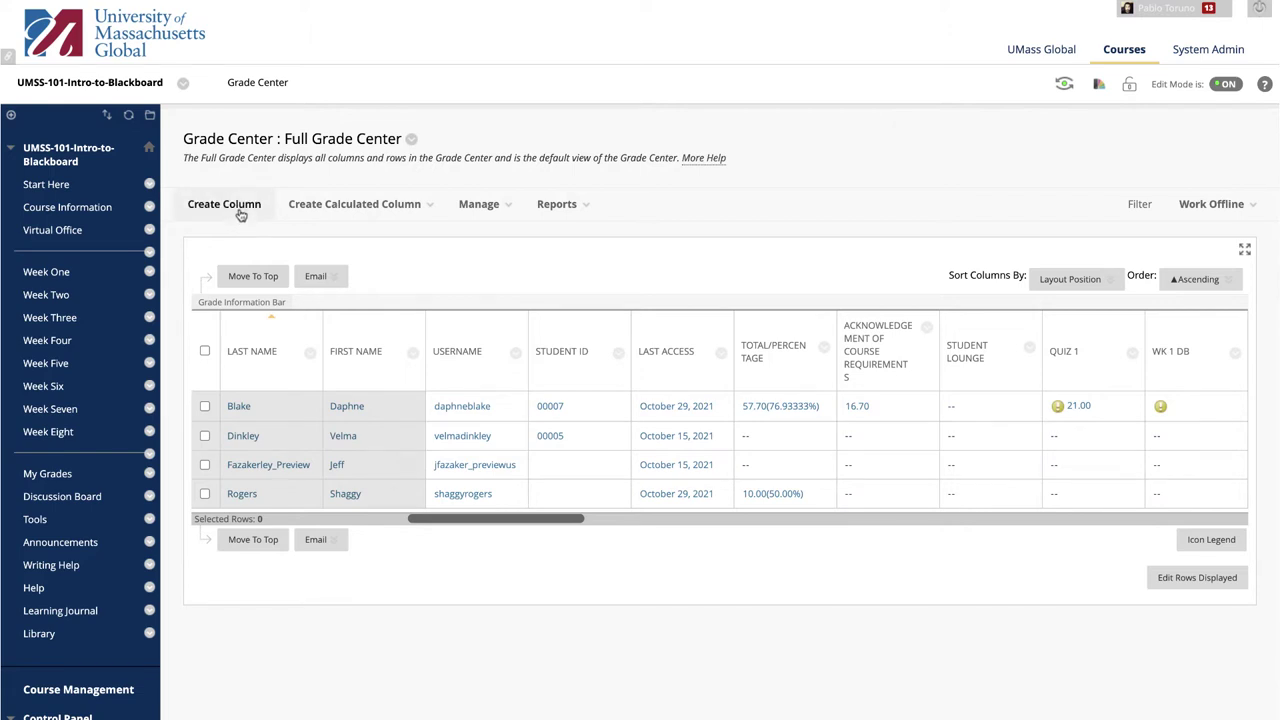
Review the calculated column options and the other commands available in the Full Grade Center
mouse_move(330, 207)
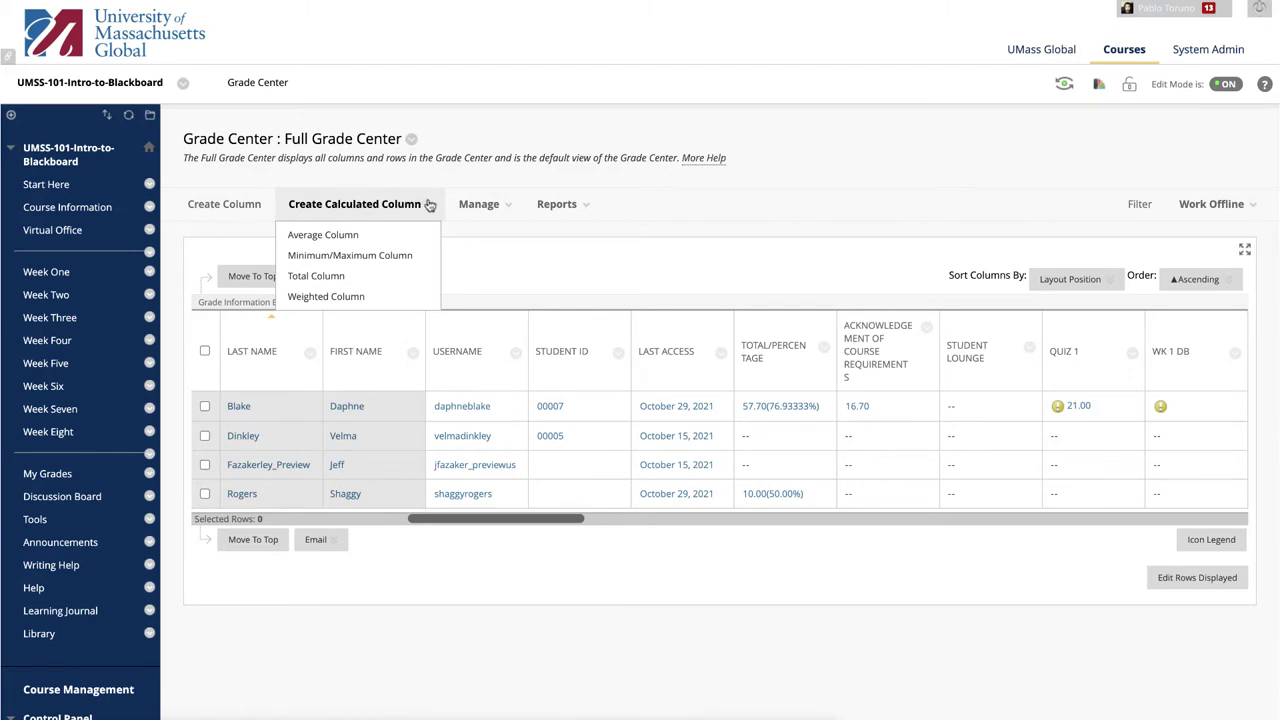
mouse_move(478, 205)
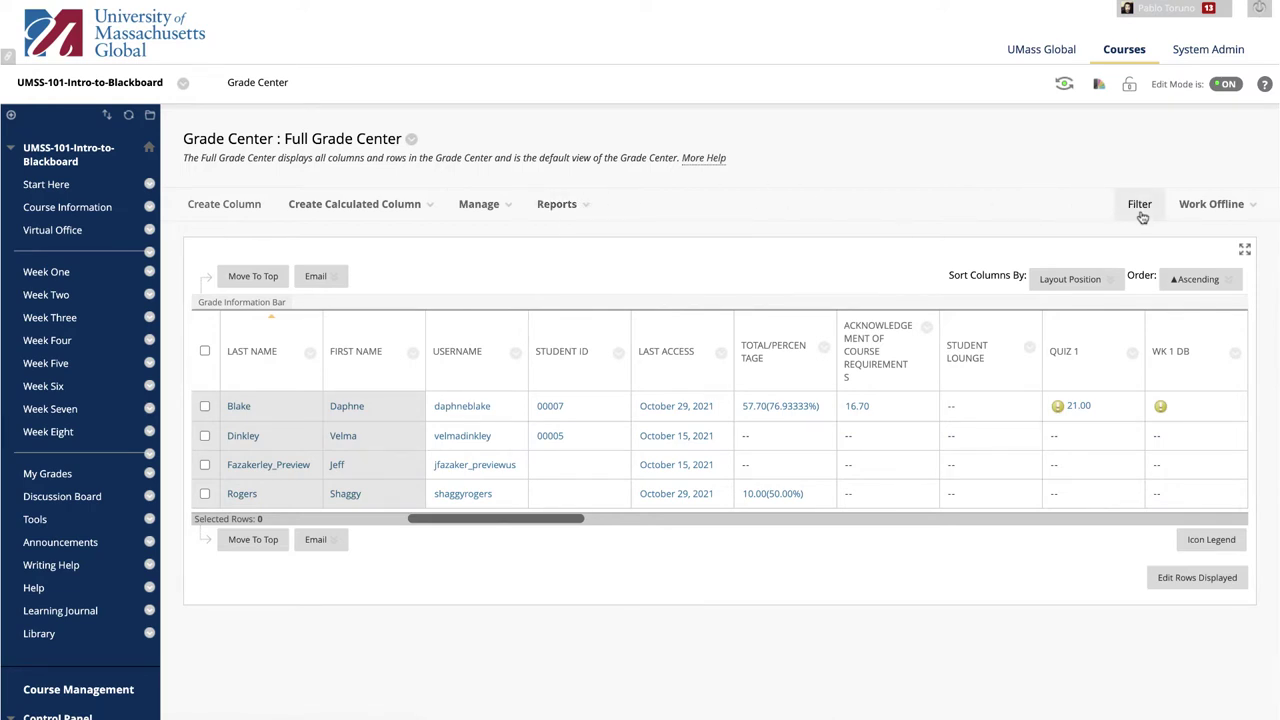
mouse_move(1190, 206)
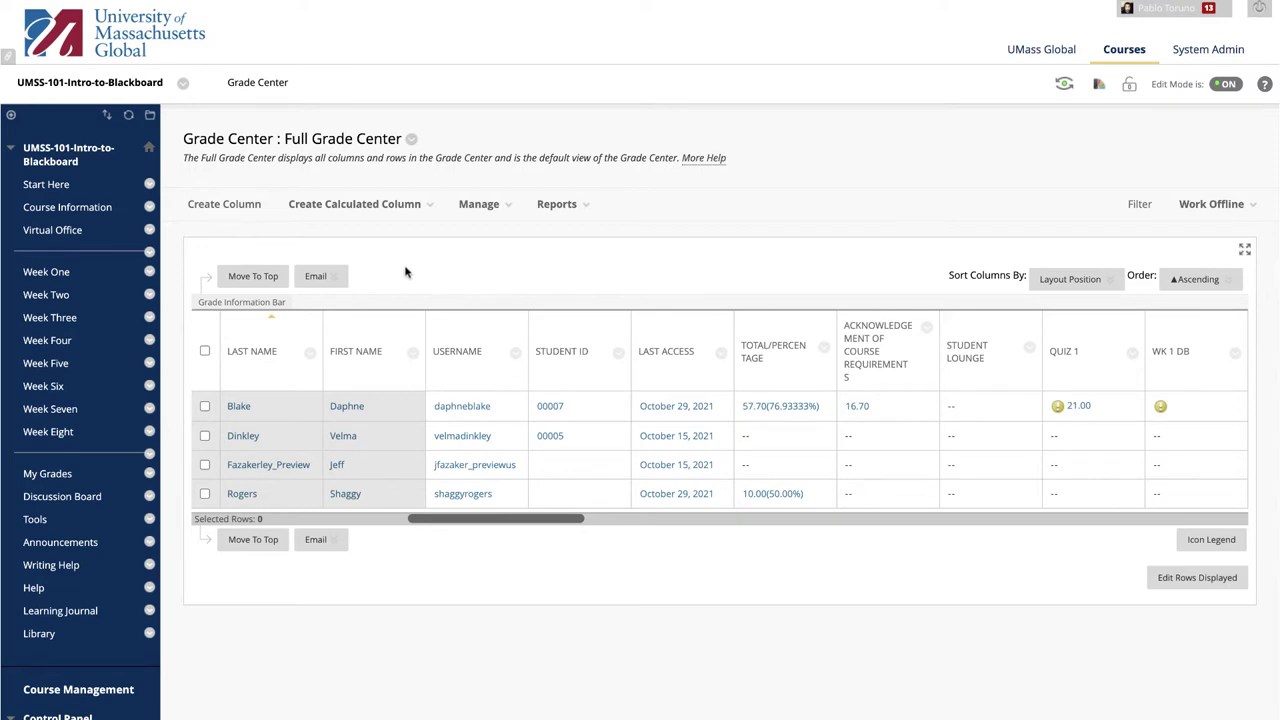
mouse_move(305, 280)
mouse_move(849, 329)
Browse the grade columns across the grid and view the legend explaining the grade icons
drag(528, 520, 802, 502)
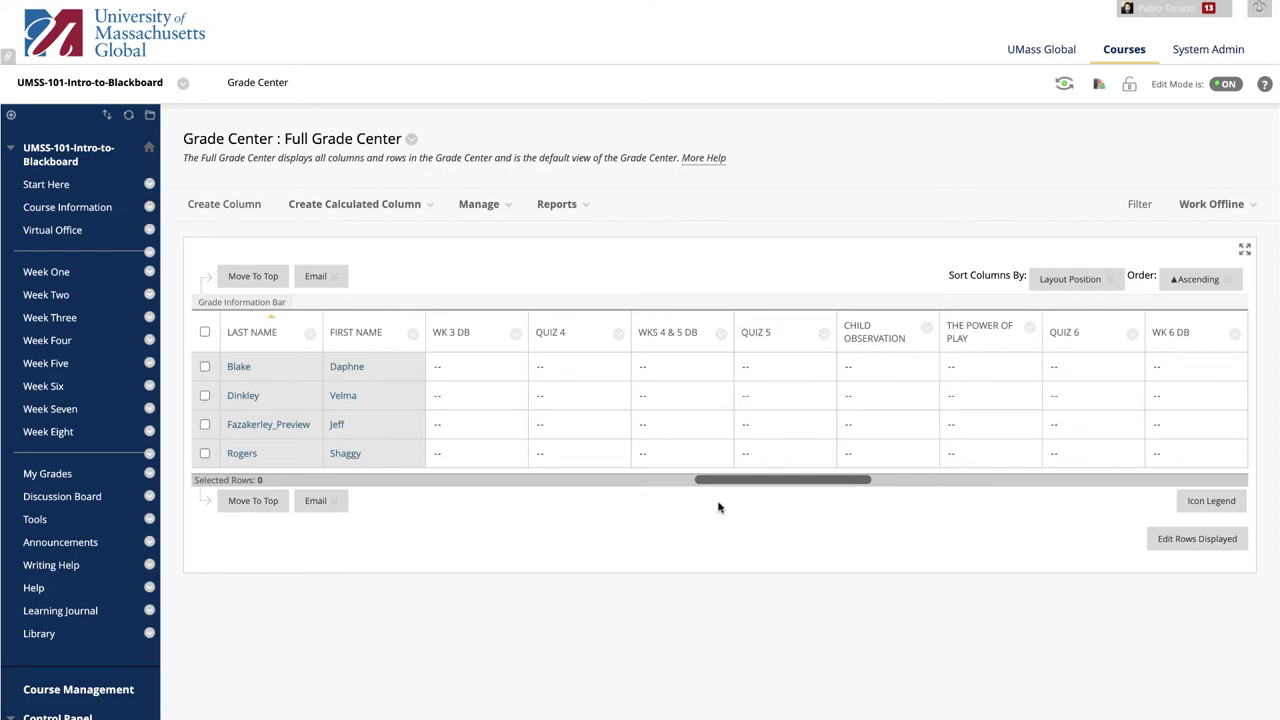
drag(745, 480, 514, 478)
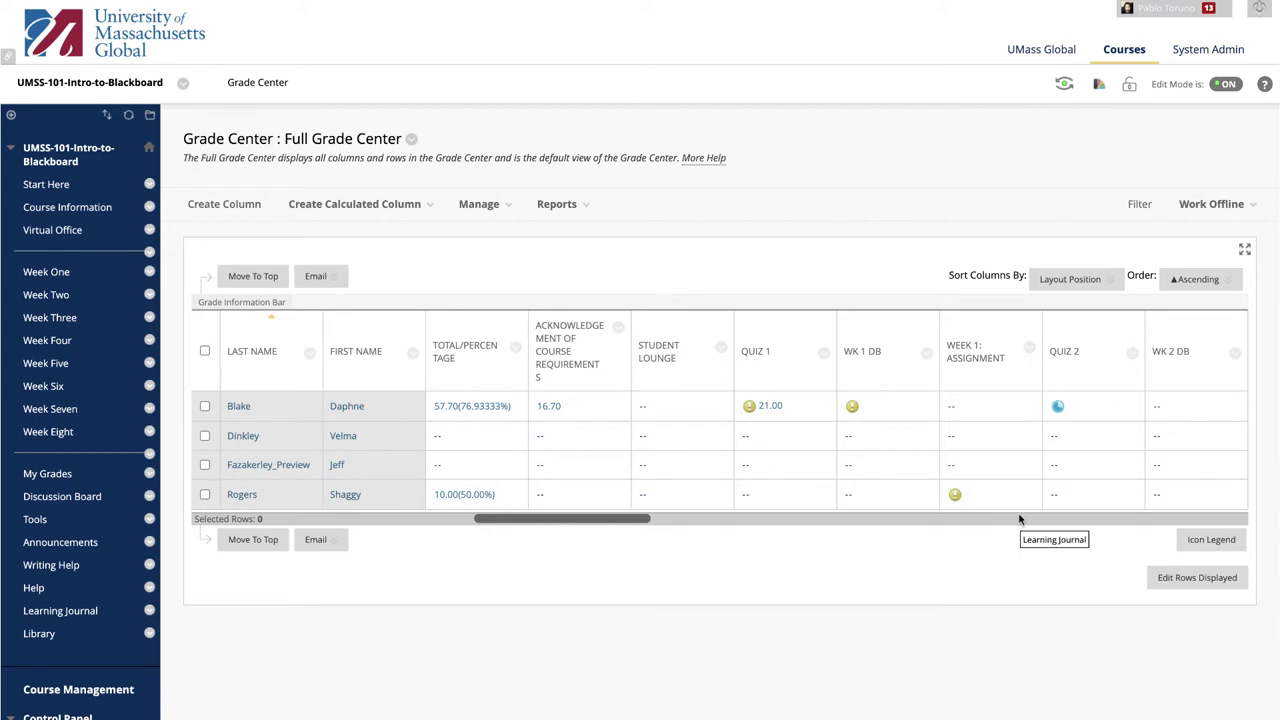
click(1210, 540)
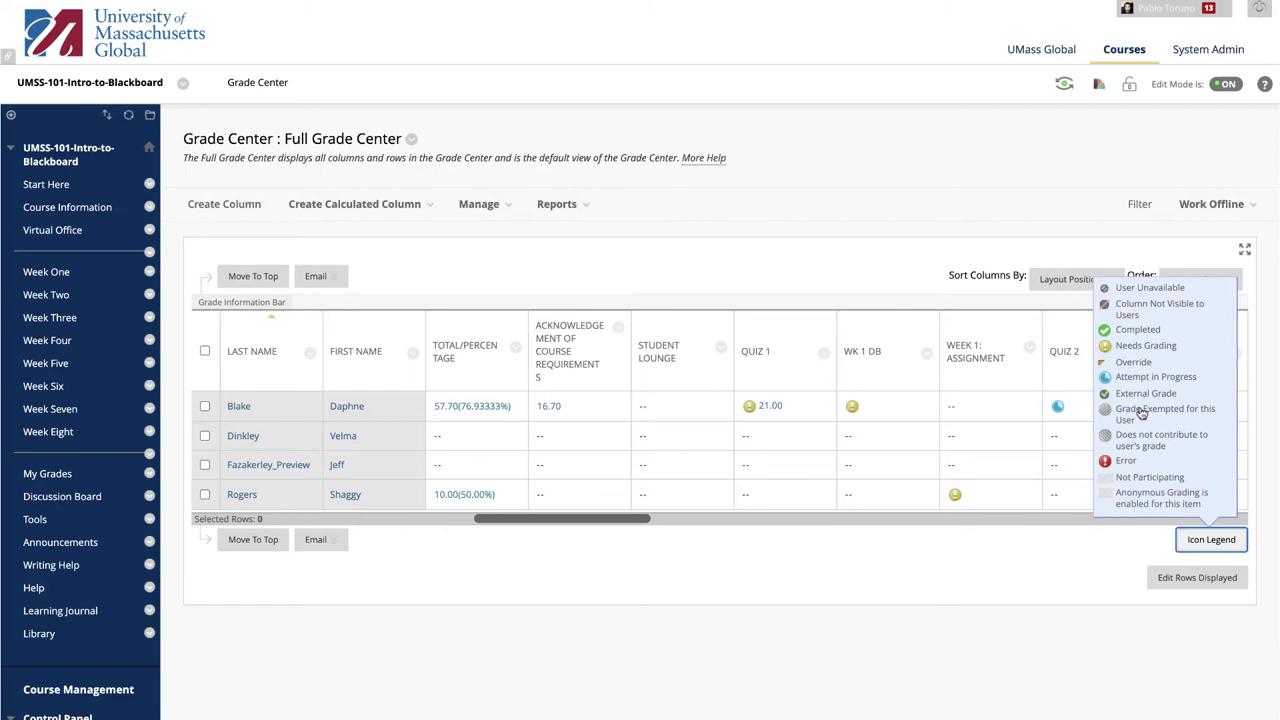
click(795, 596)
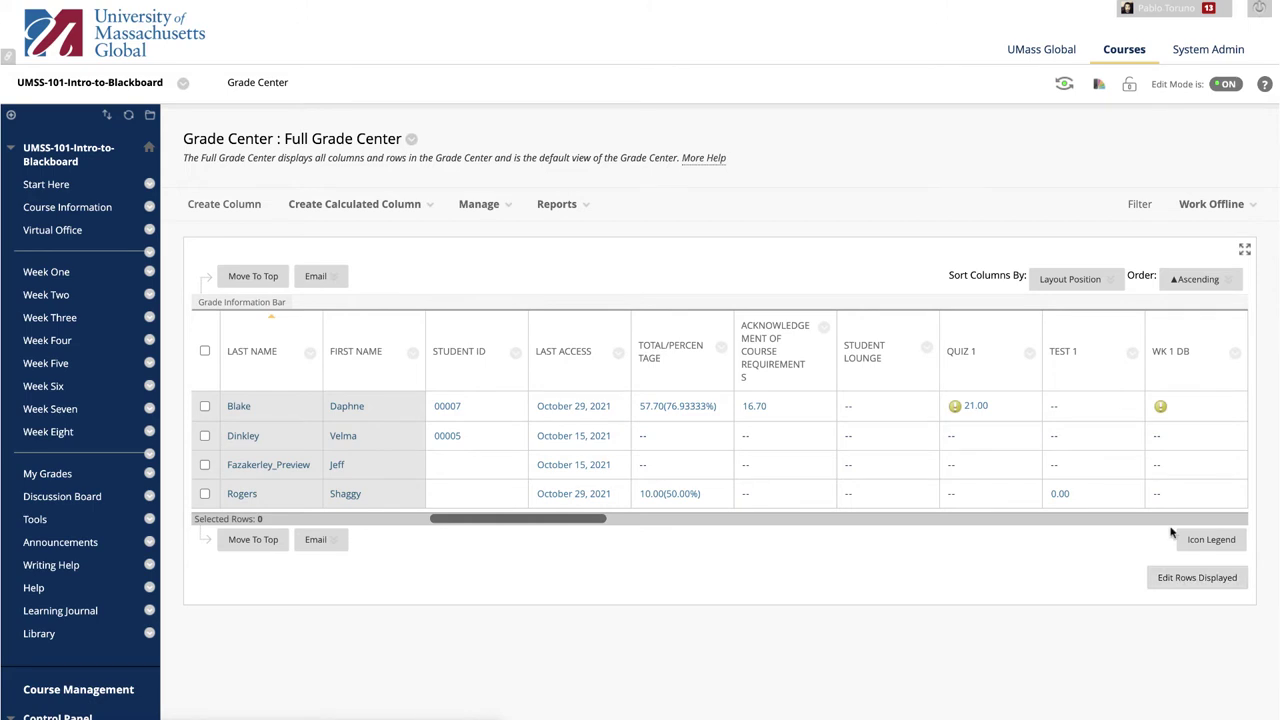
Show the Grade Center filters and review the current view, category and status choices
click(1141, 210)
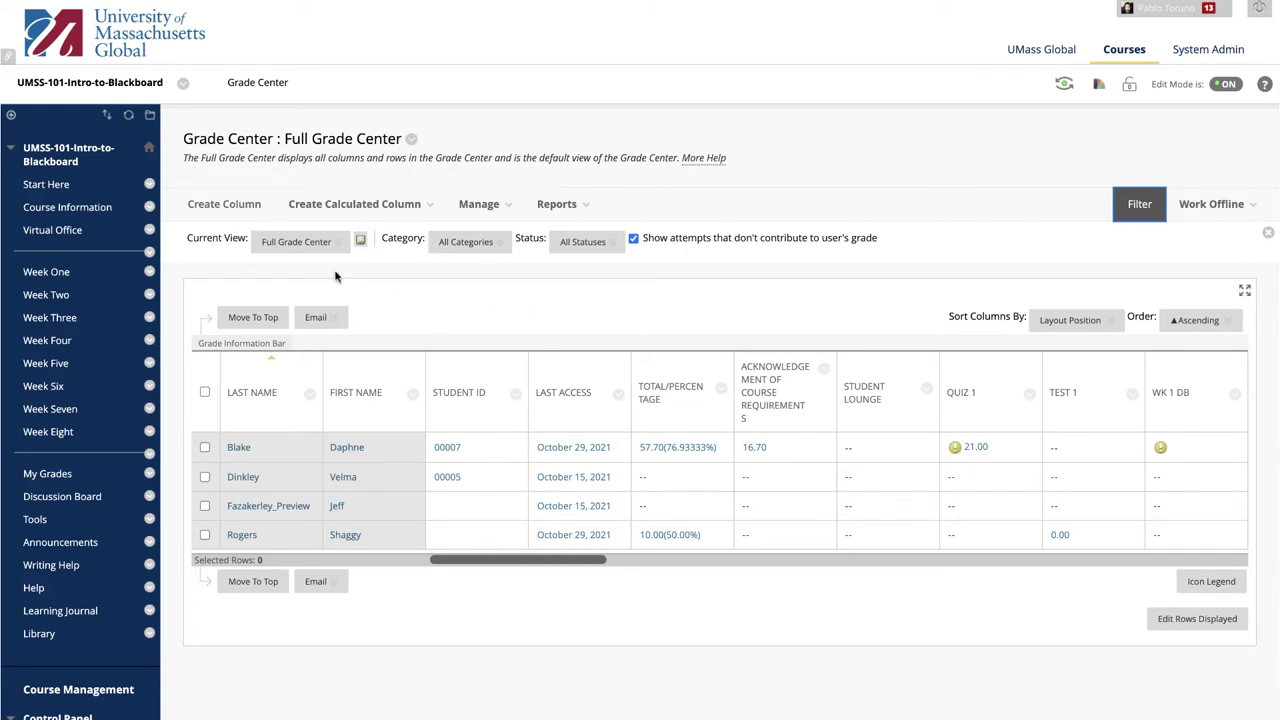
click(336, 244)
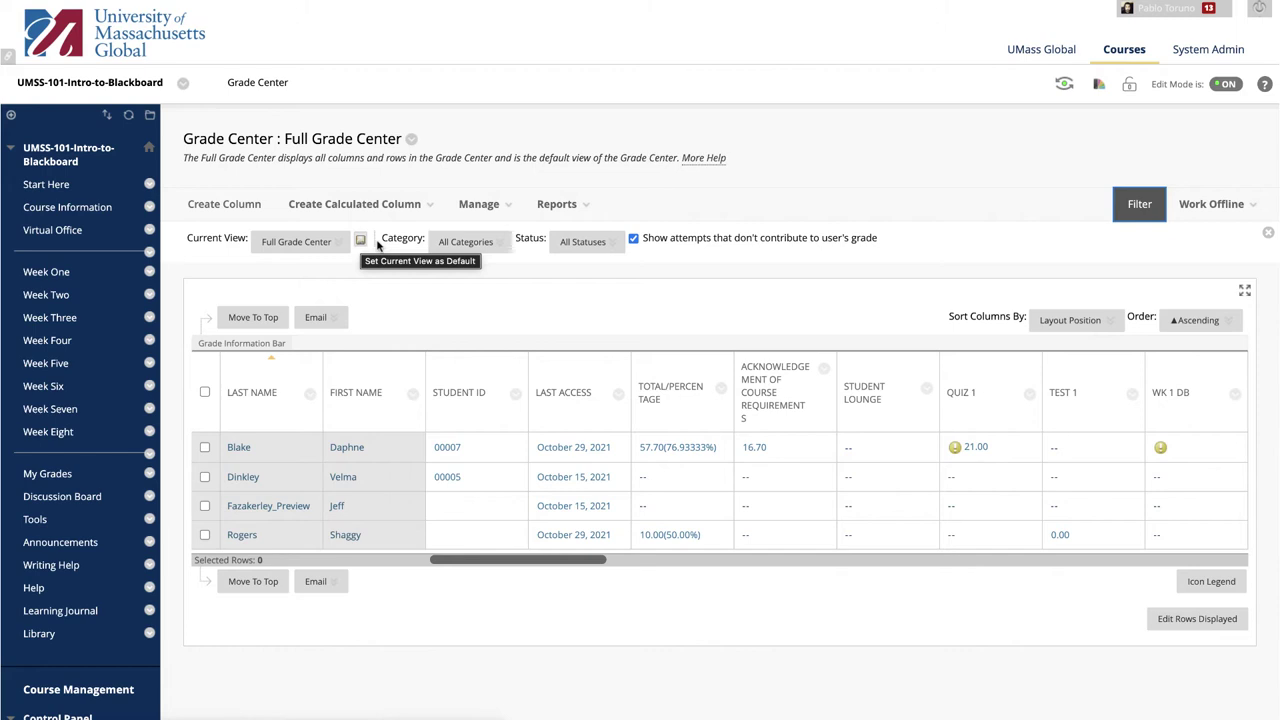
click(455, 244)
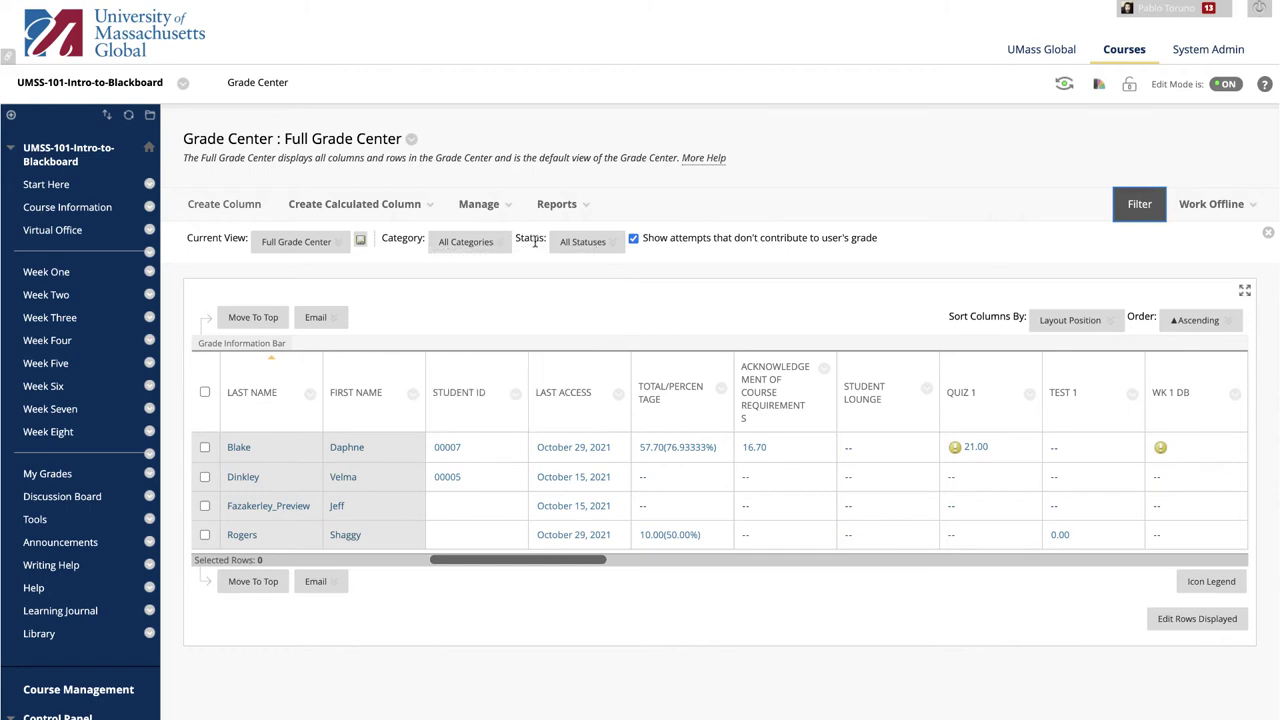
click(568, 242)
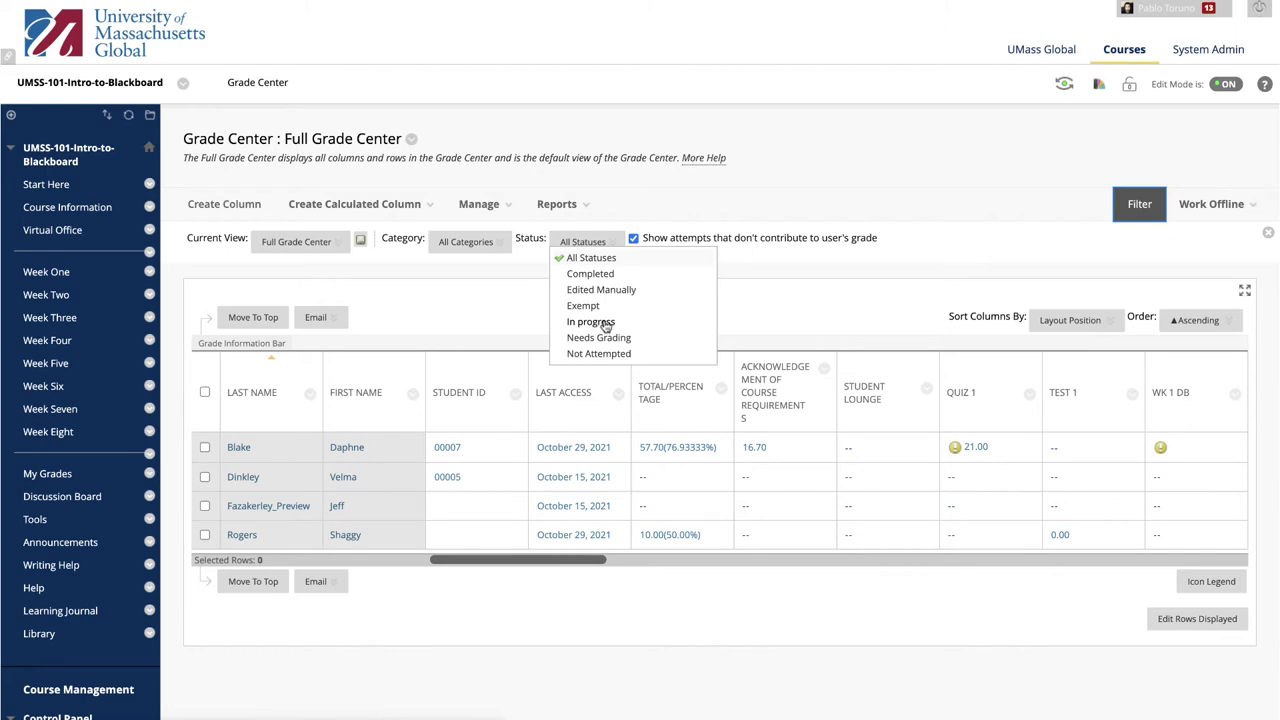
click(520, 309)
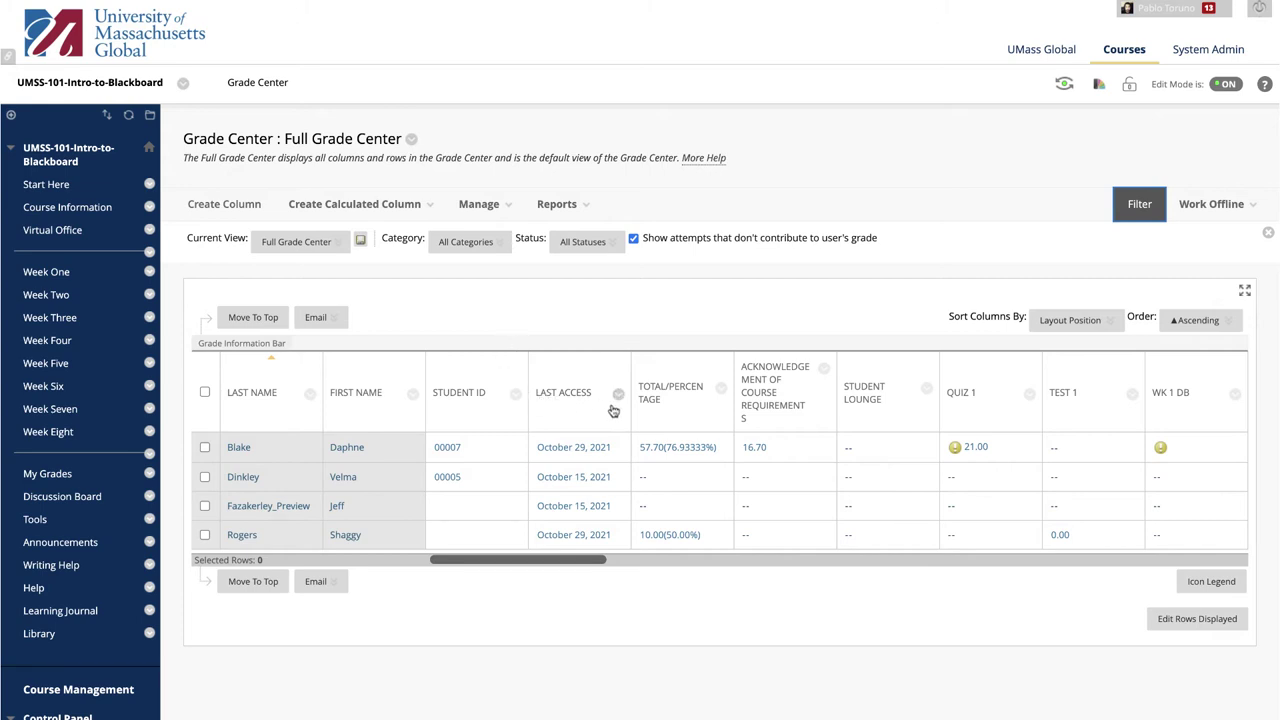
View the options available for the Acknowledgement of Course Requirements column
mouse_move(669, 406)
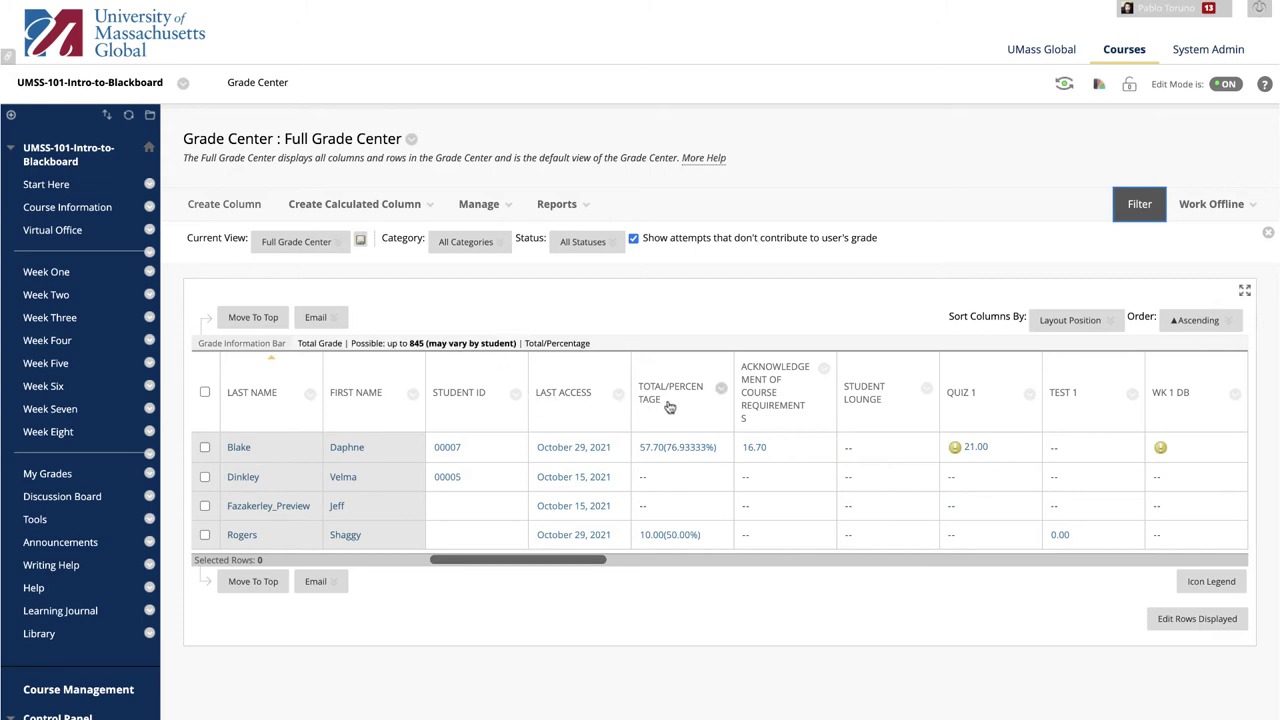
click(824, 371)
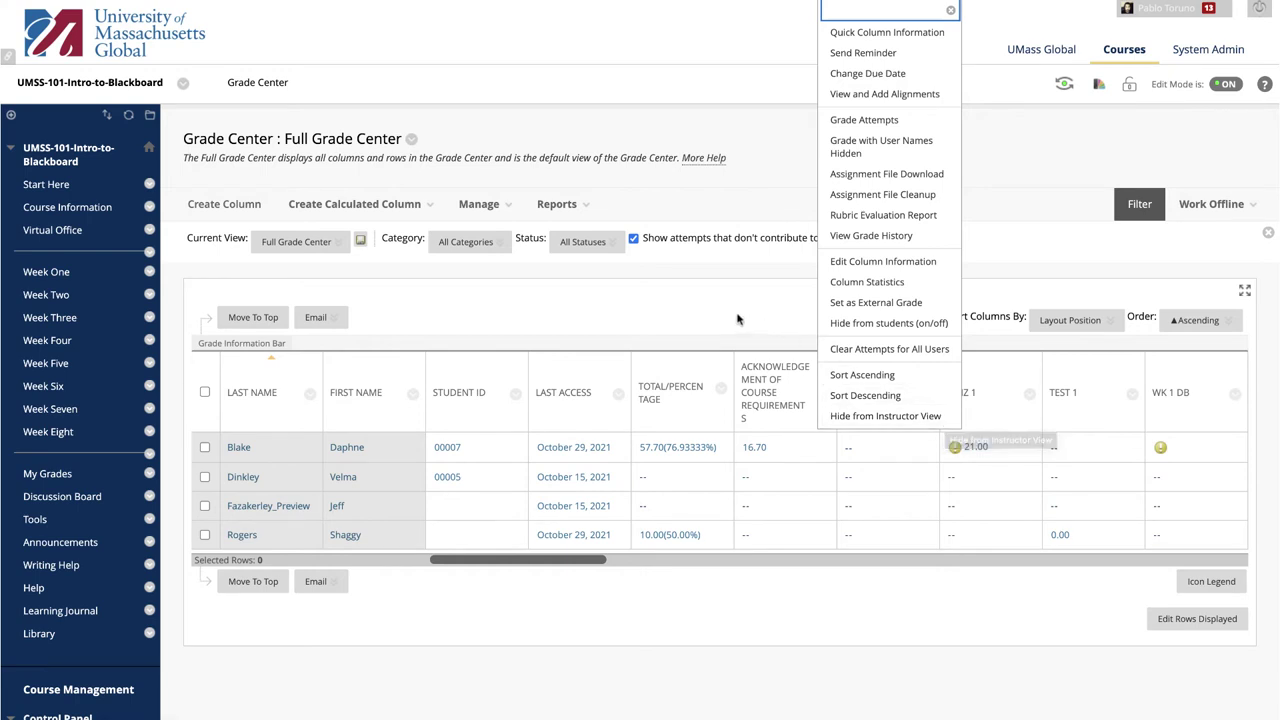
click(540, 204)
click(479, 204)
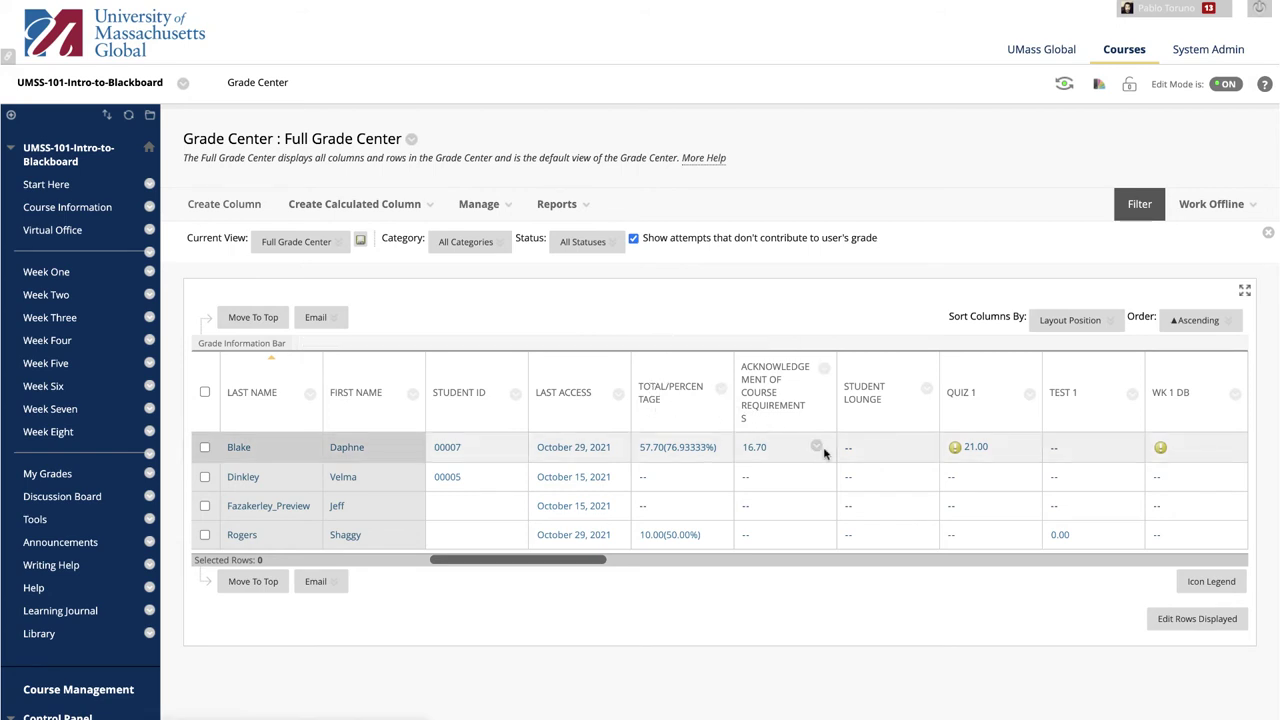
View the options for the first student's Acknowledgement of Course Requirements grade and for that student's row
click(817, 447)
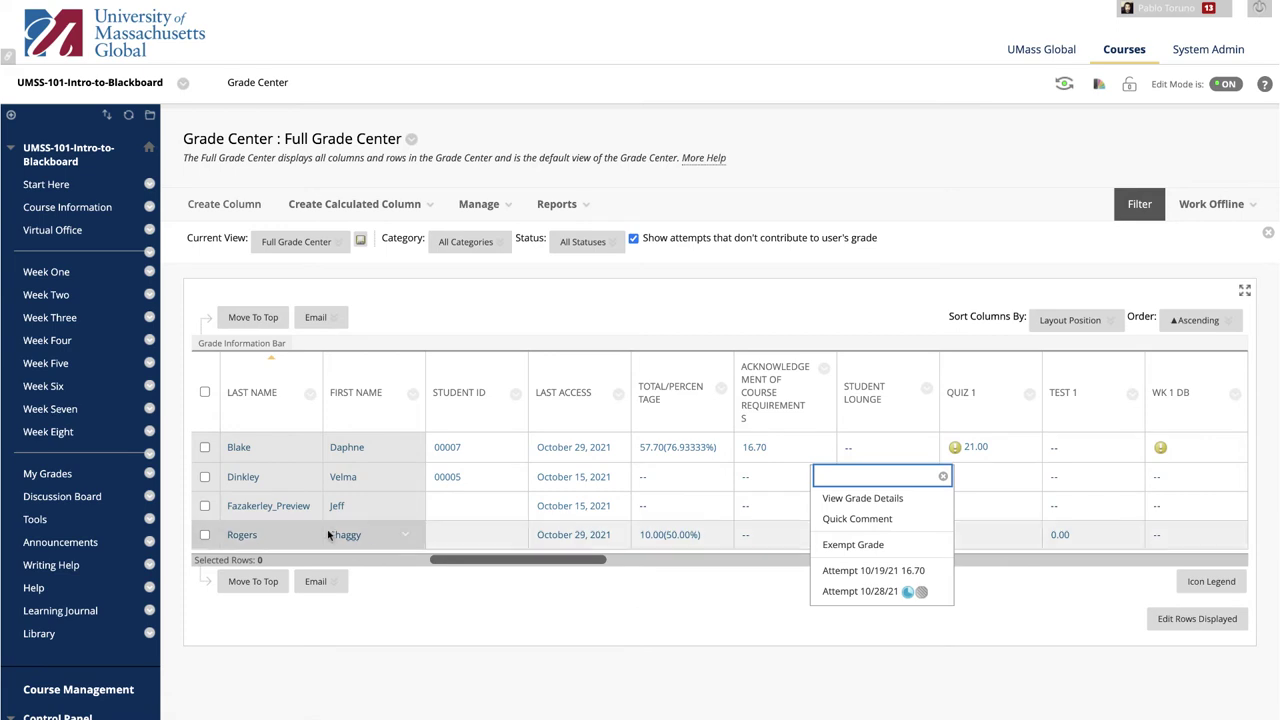
double_click(310, 453)
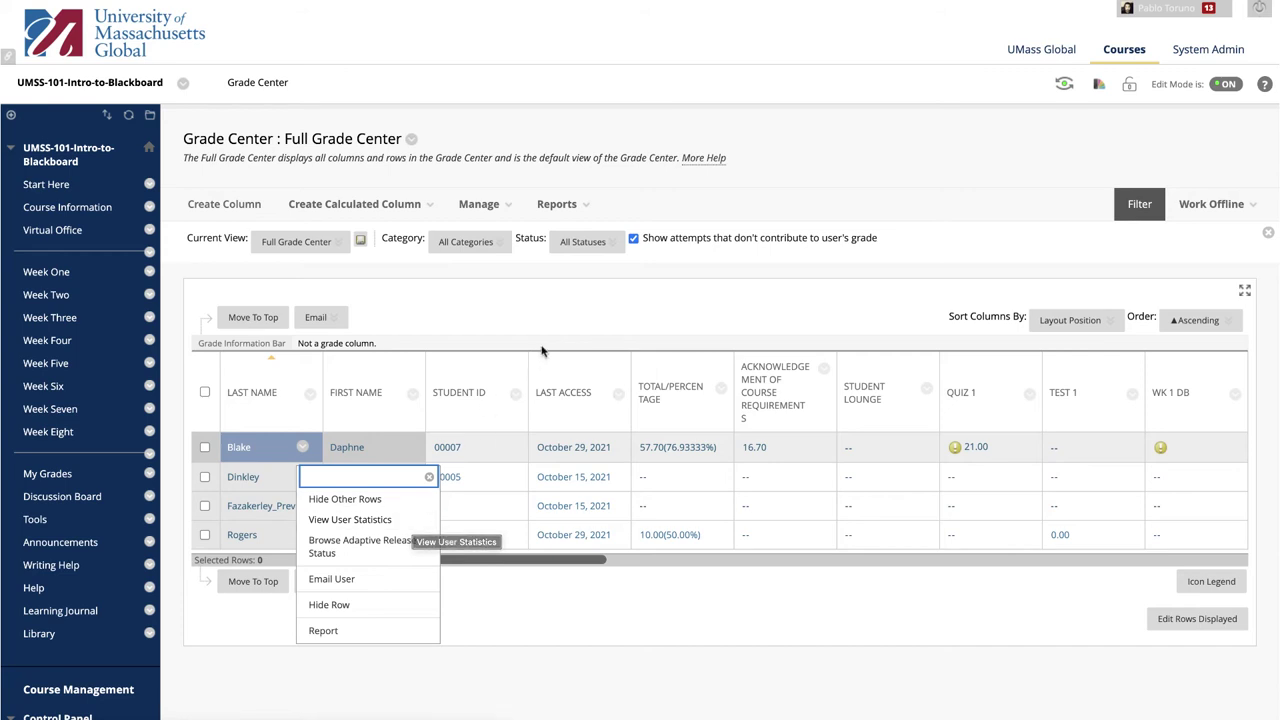
click(431, 479)
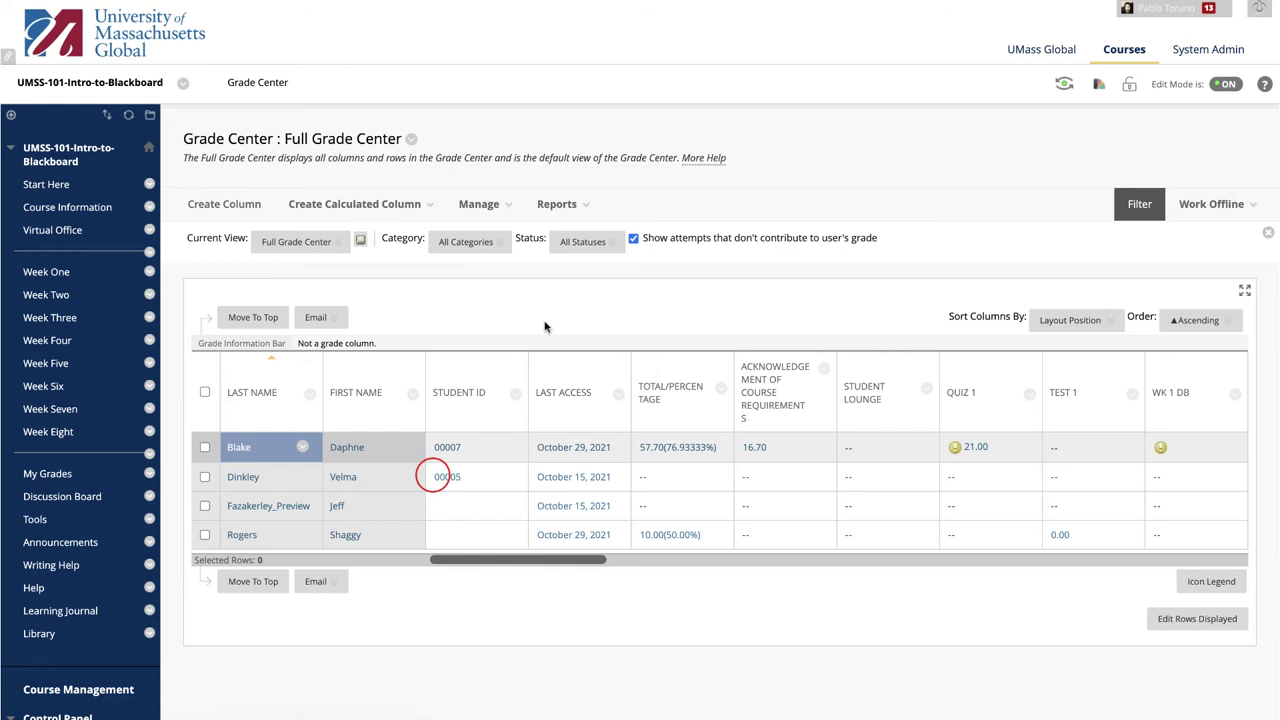
Set the Needs Grading background color to Dark Green Spring (#33CC00) in the grading color codes and submit the change
click(505, 205)
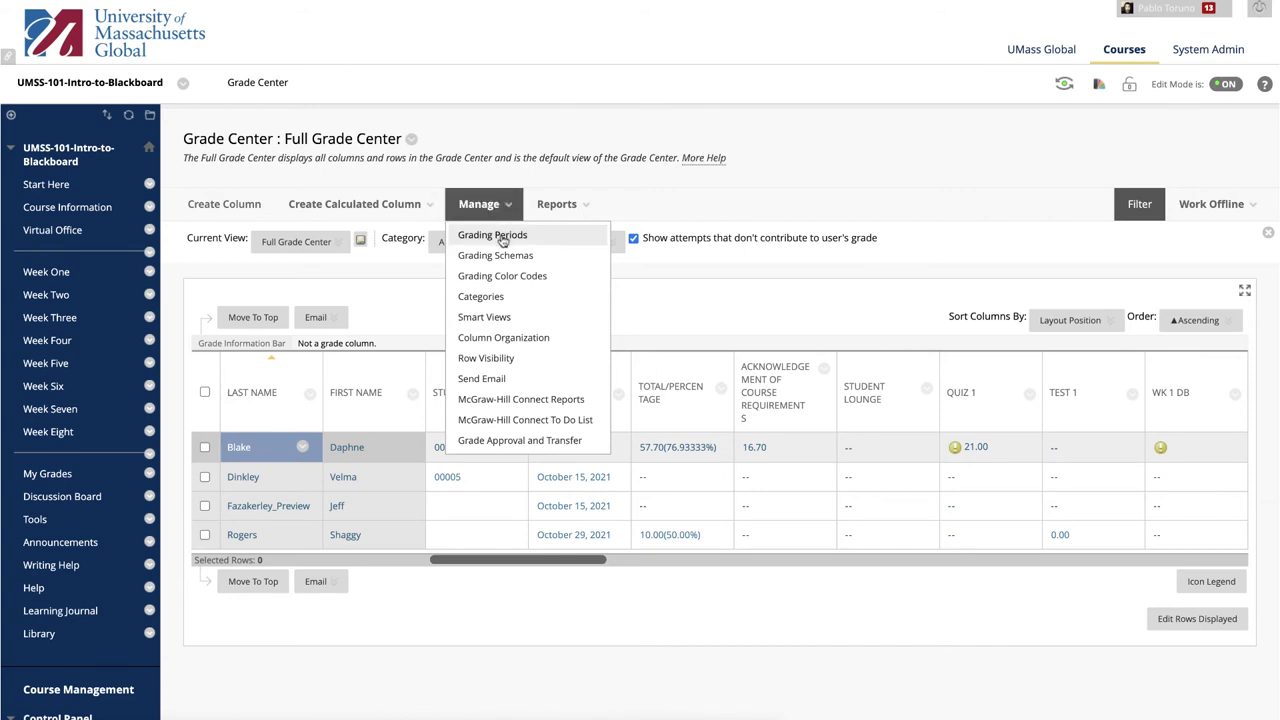
click(500, 276)
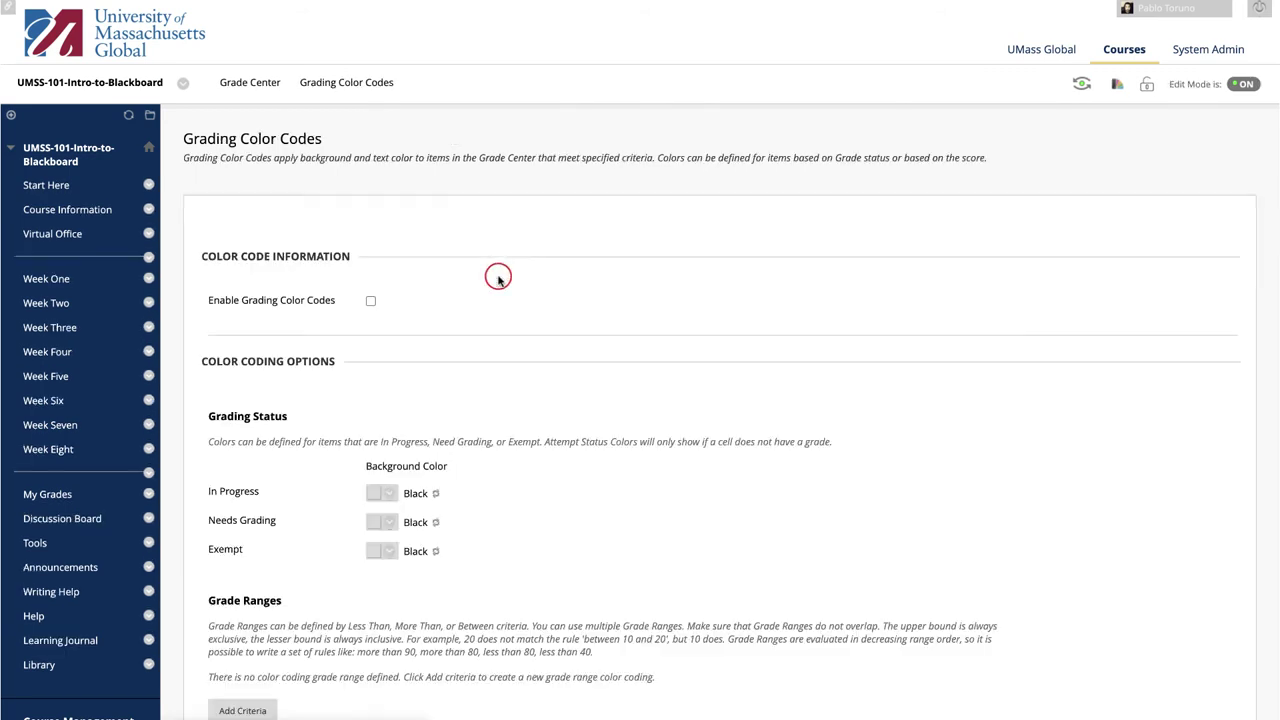
click(385, 522)
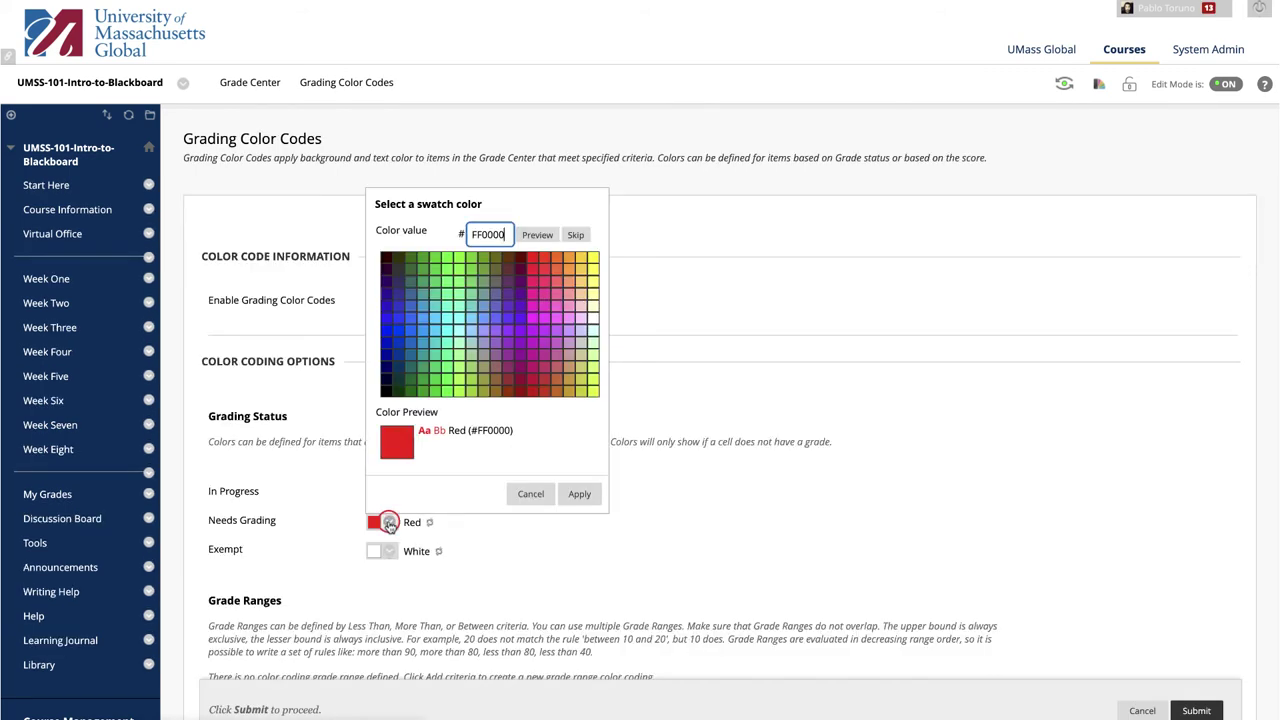
click(433, 258)
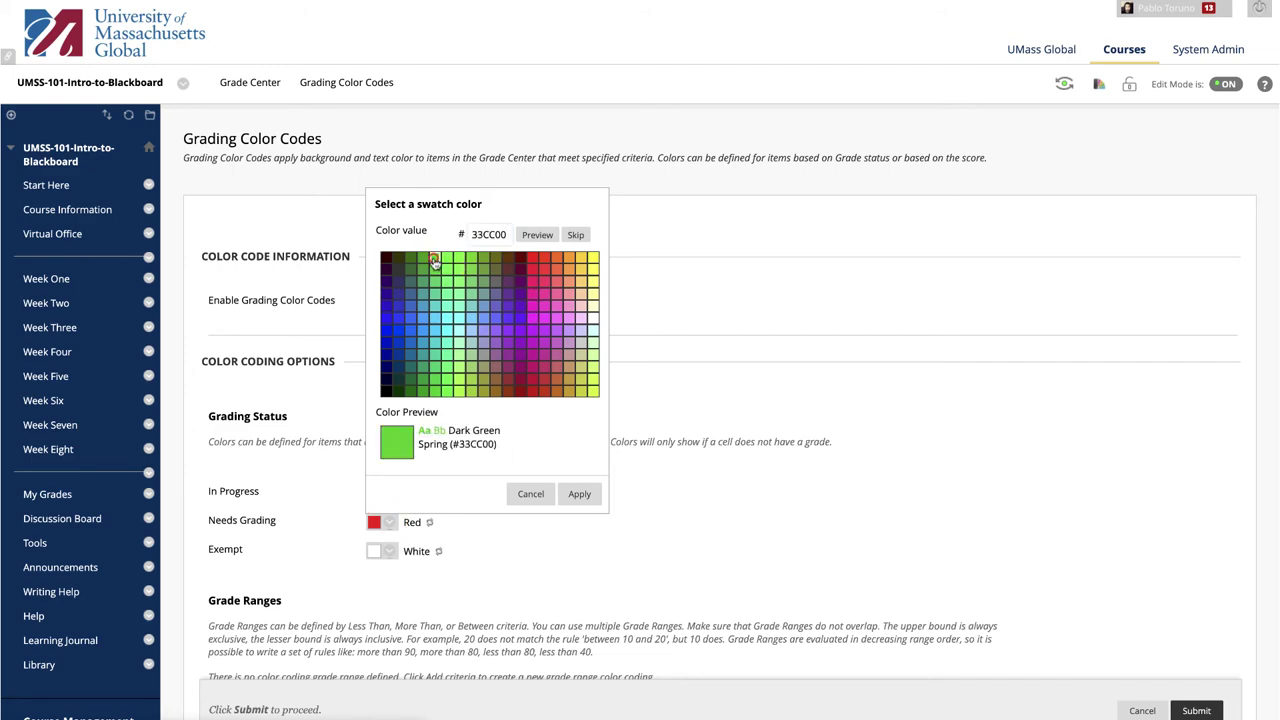
click(580, 494)
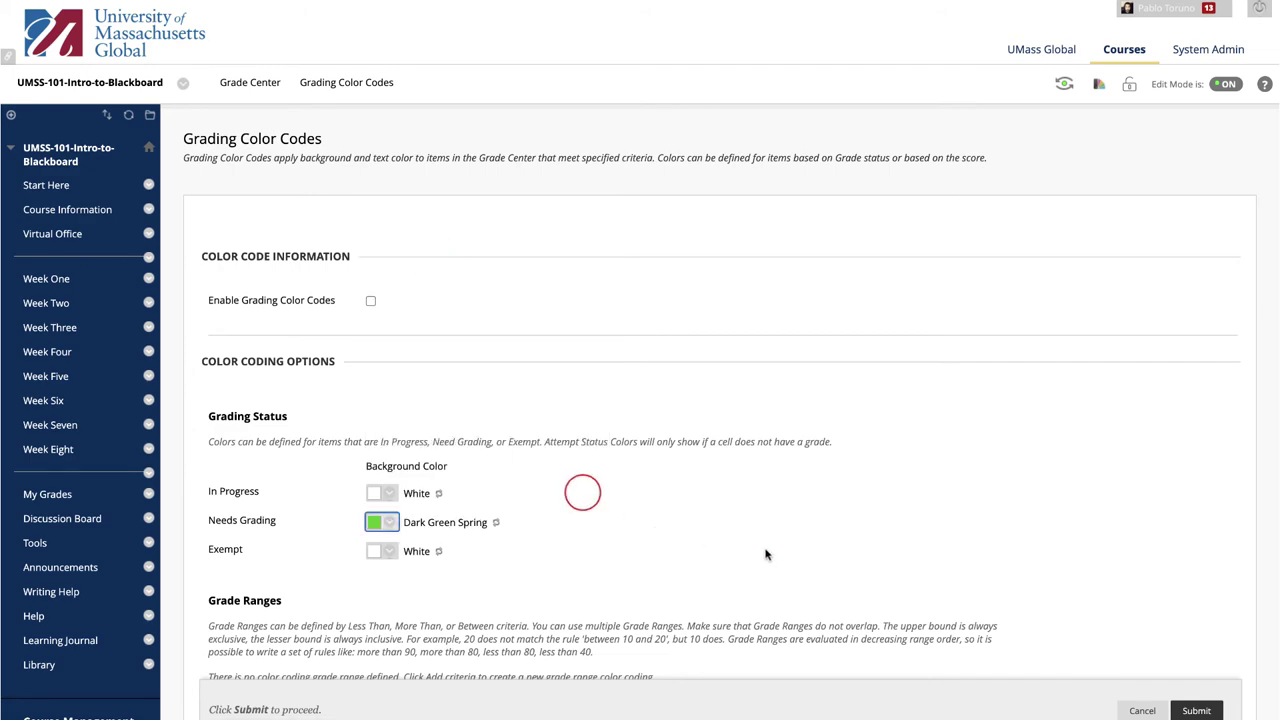
scroll(855, 573, down, 3)
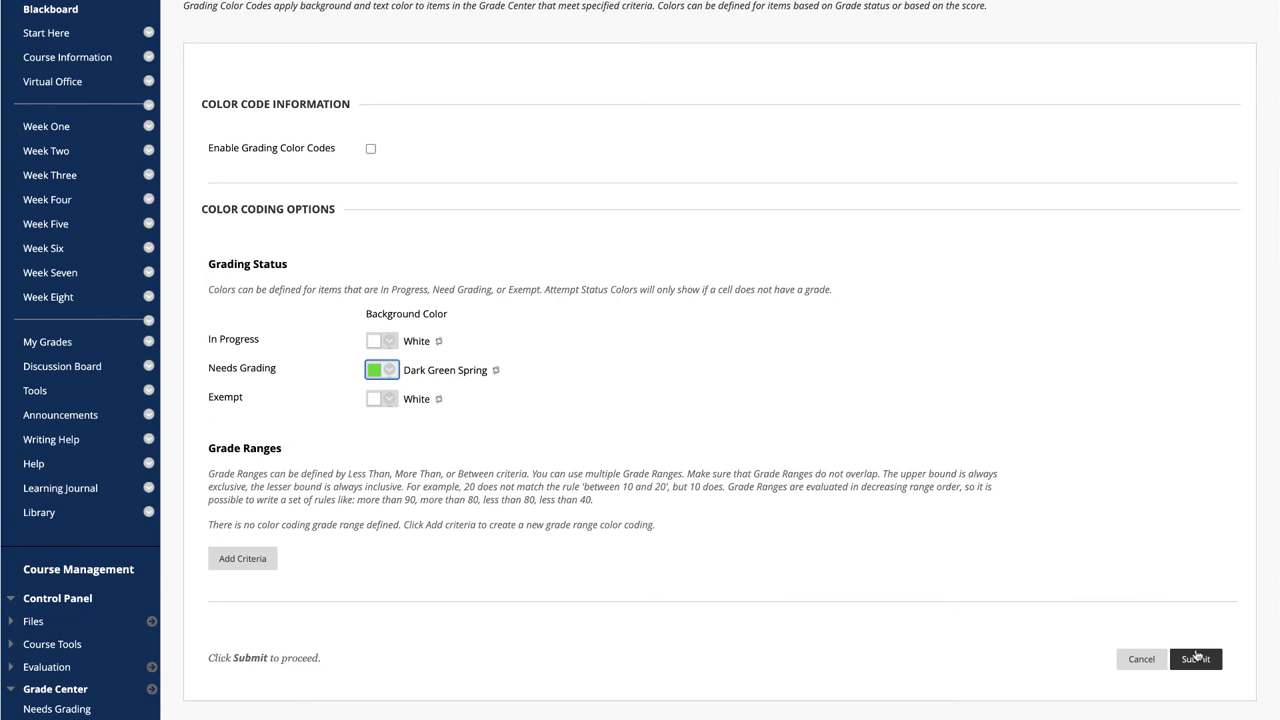
click(1196, 679)
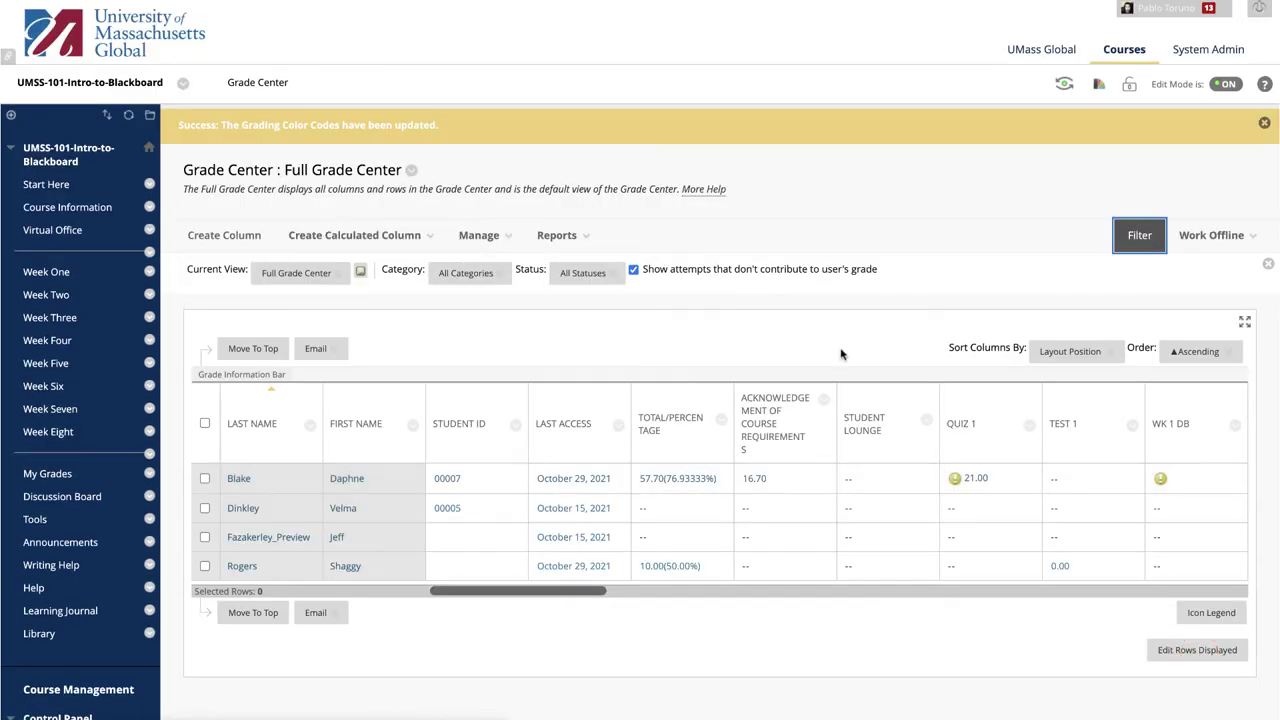
Open Column Organization and examine the columns shown in all Grade Center views and those not in a grading period
click(479, 235)
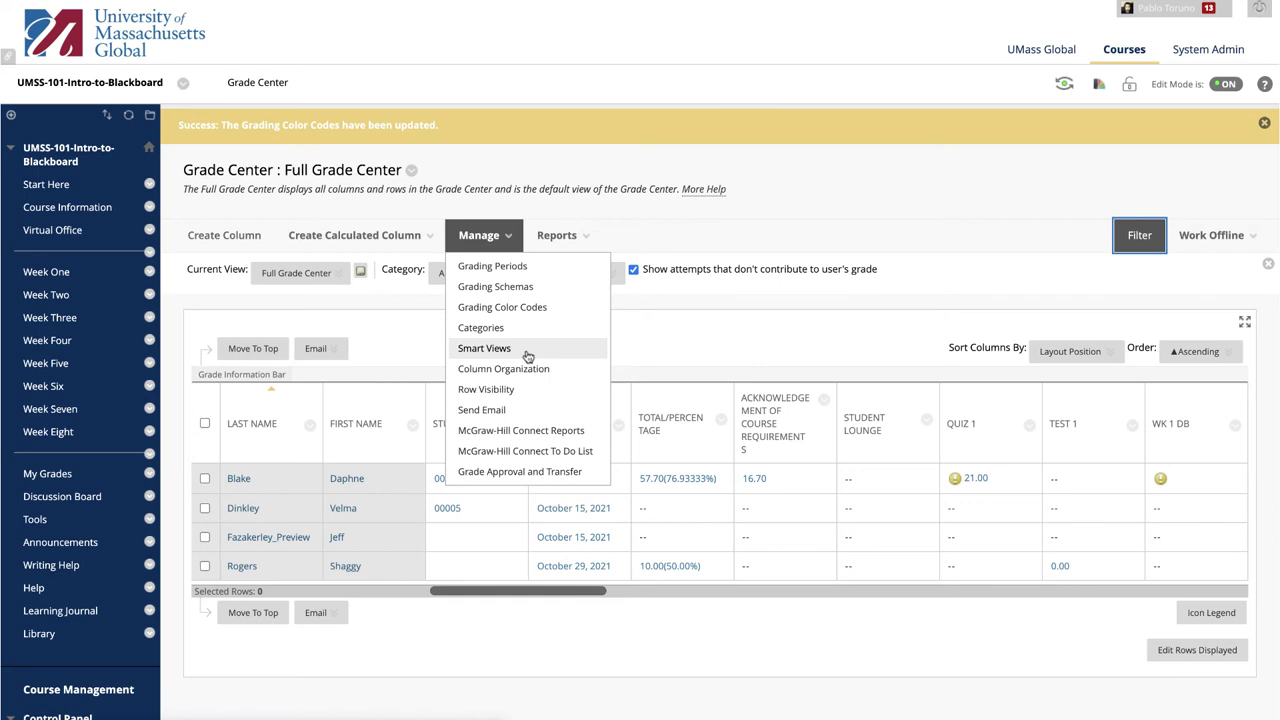
click(575, 372)
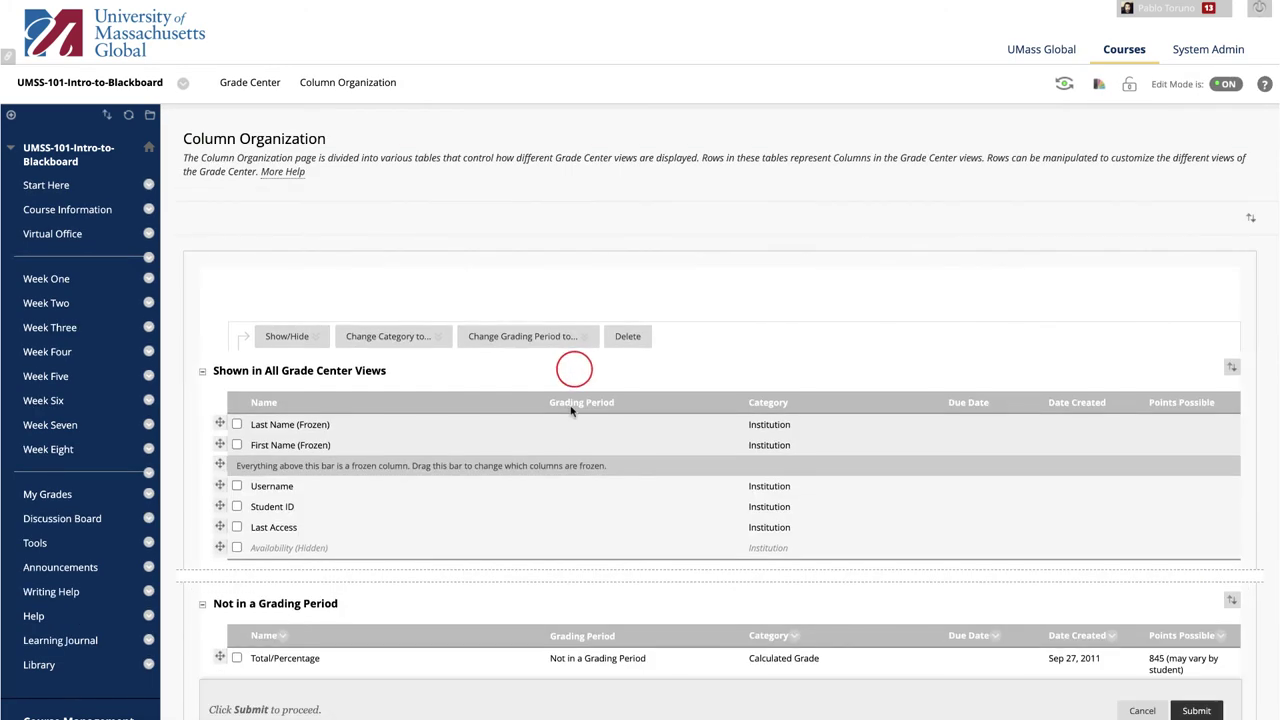
scroll(600, 263, down, 10)
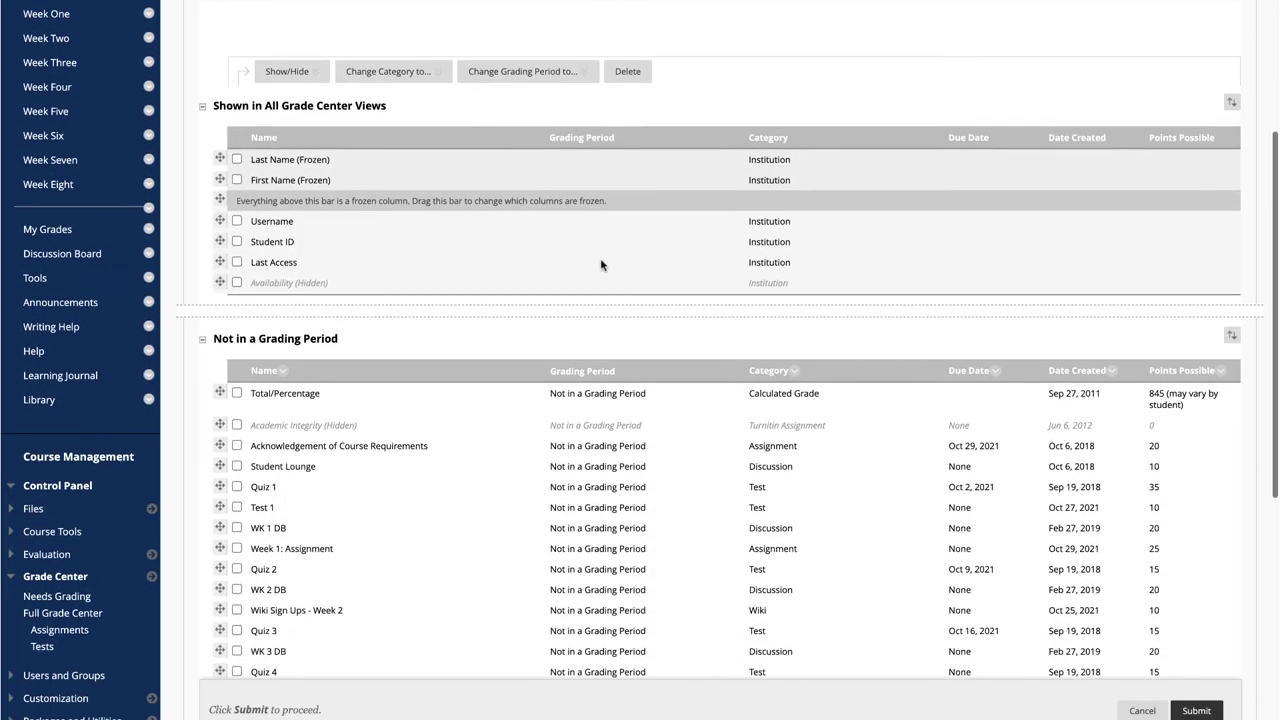
scroll(601, 261, down, 4)
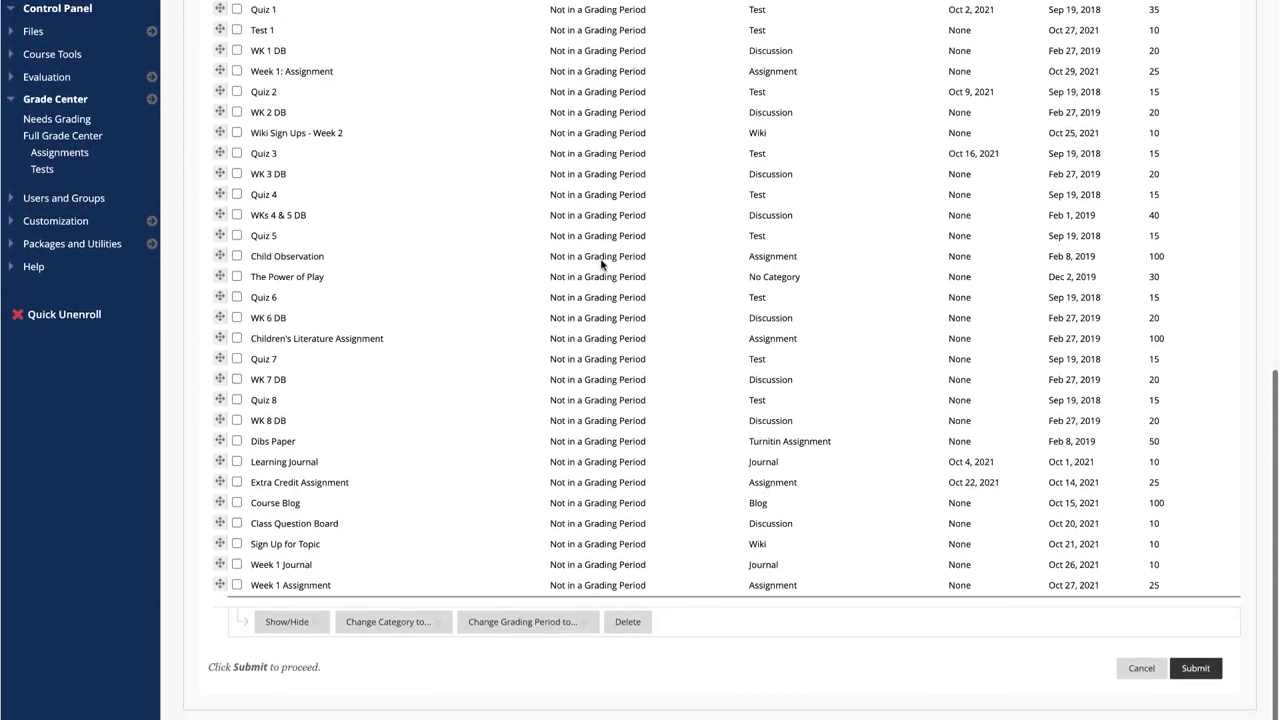
scroll(601, 261, up, 4)
scroll(600, 262, up, 7)
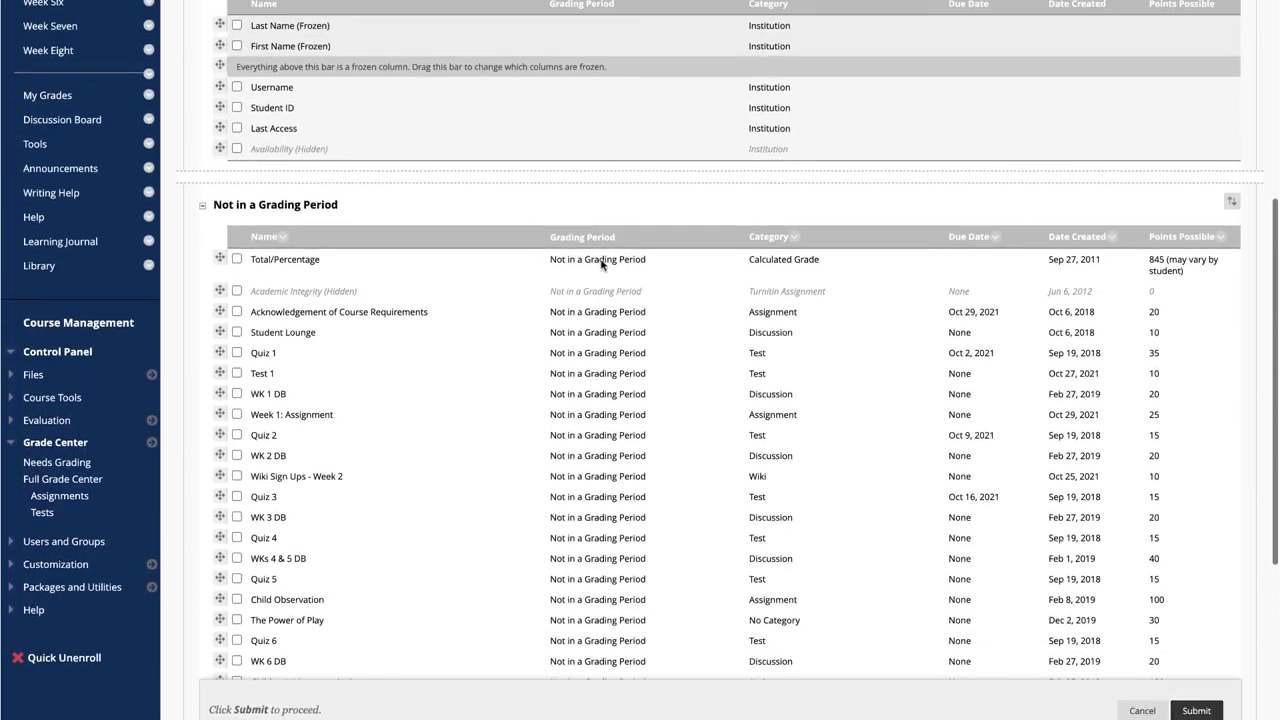
scroll(601, 264, up, 3)
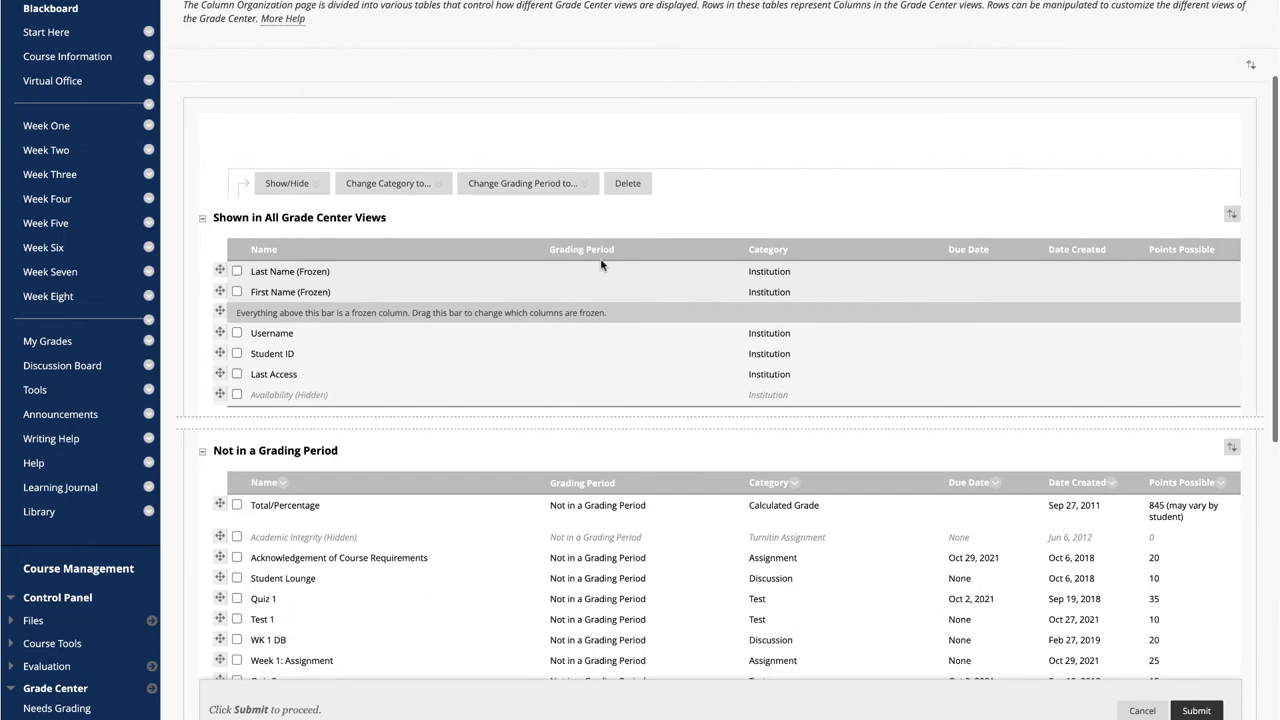
scroll(601, 264, up, 1)
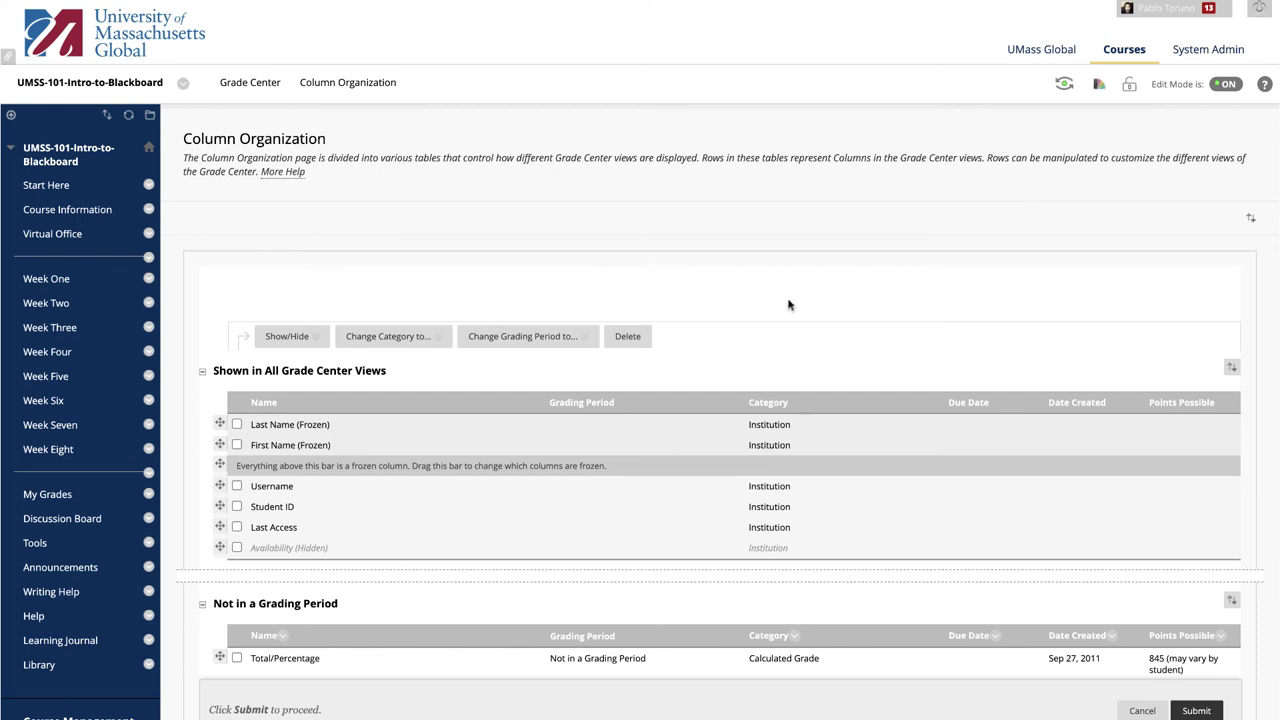
Leave Column Organization without submitting and override the first student's Quiz 1 grade with 25
click(1145, 710)
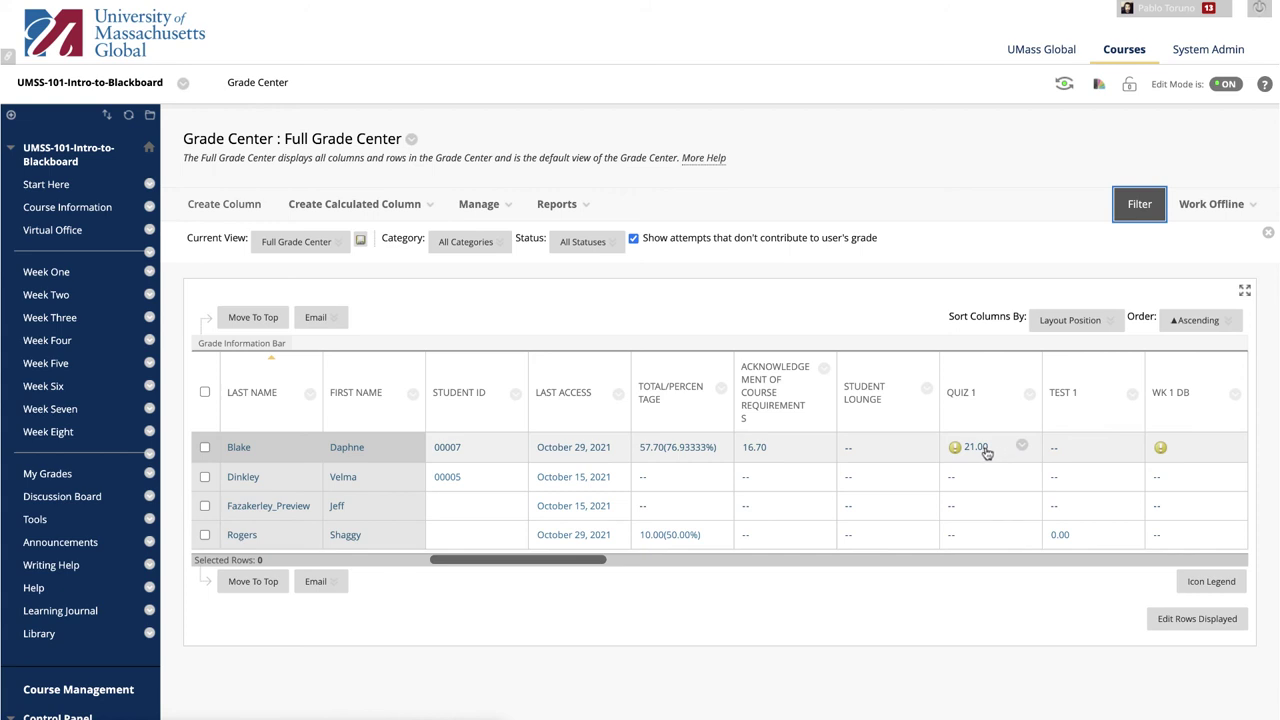
click(986, 452)
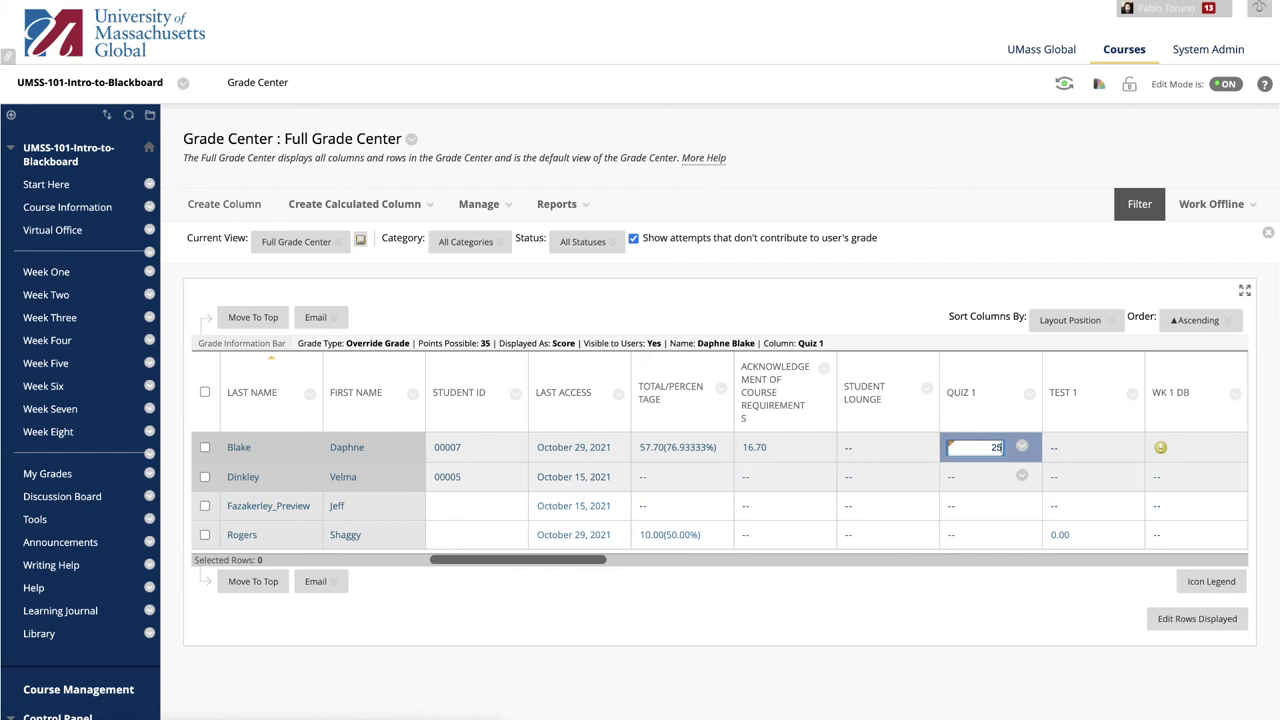
key(Return)
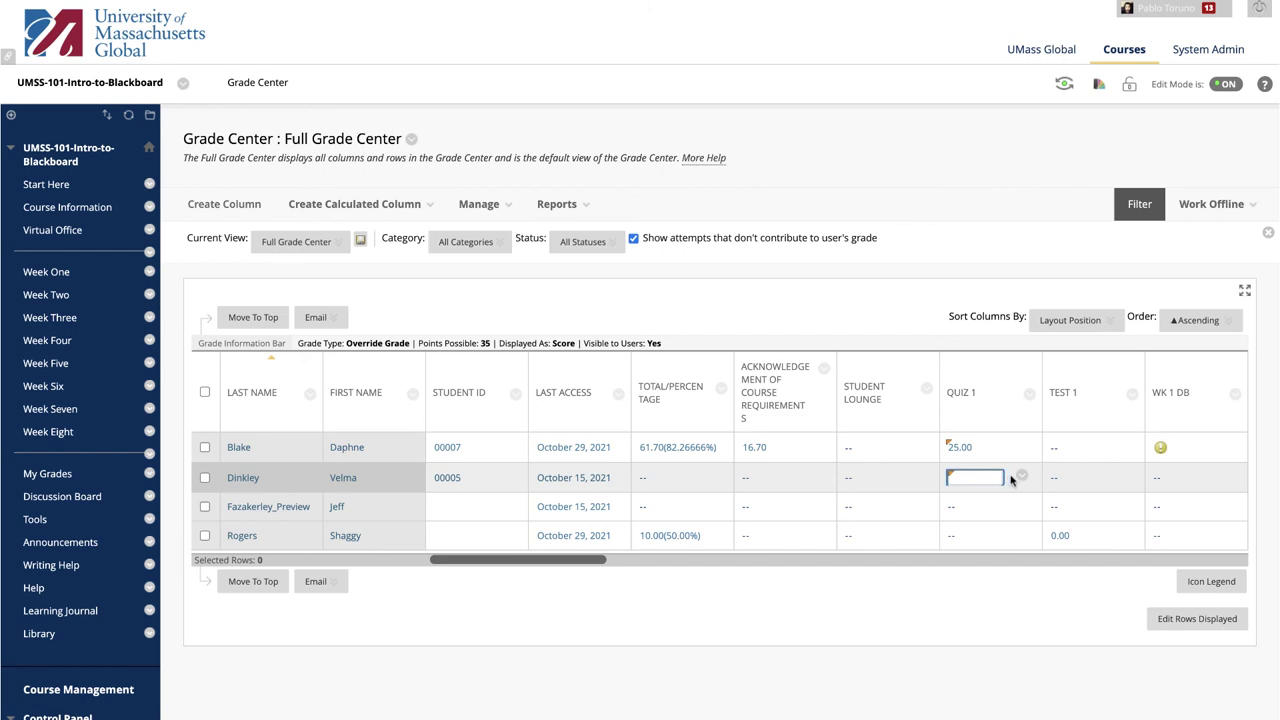
View the options for the second student's Quiz 1 grade and open its grade details
click(1021, 479)
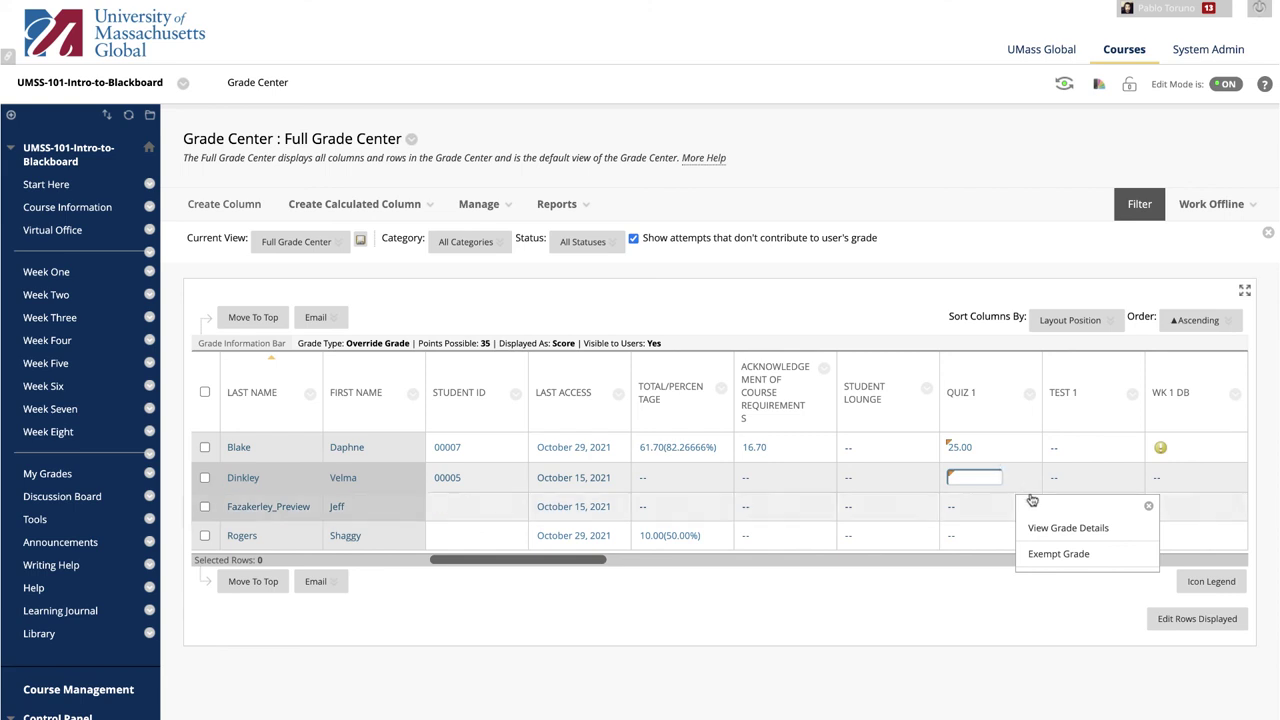
click(1022, 477)
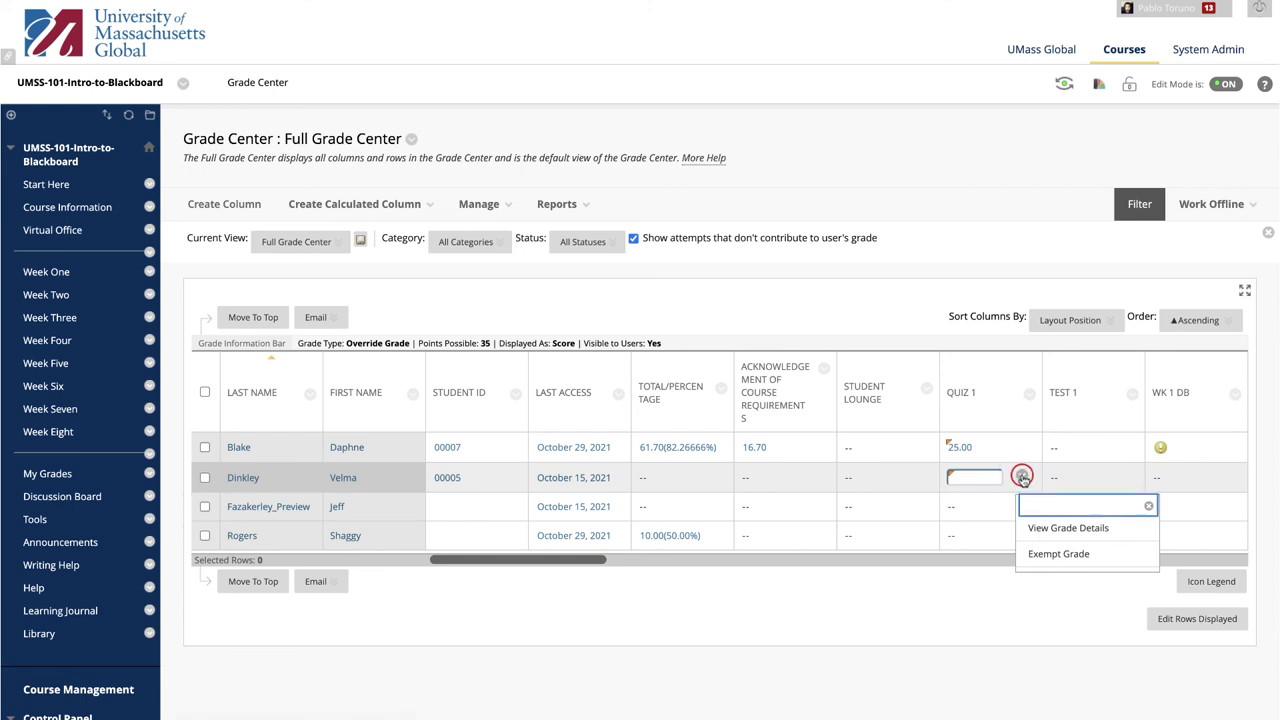
click(1055, 526)
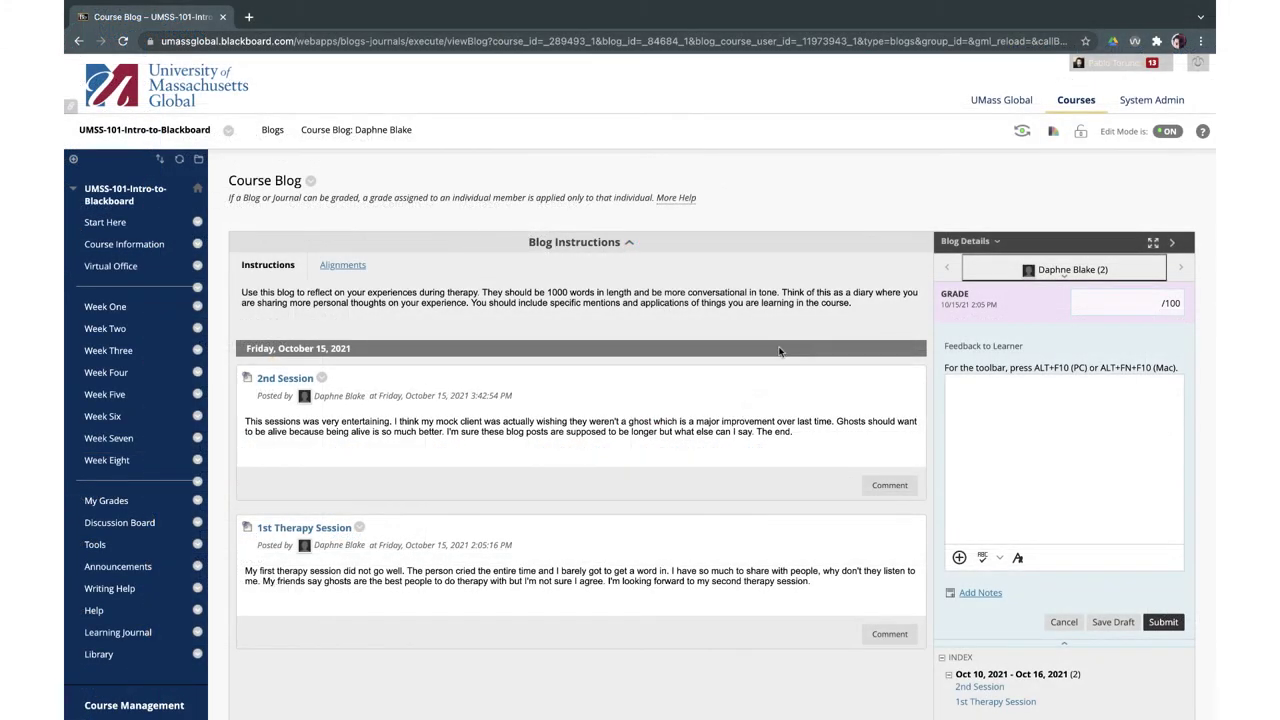
Grade the first student's Course Blog entries with 95 out of 100 and submit the grade
click(1127, 297)
text(95)
click(1162, 622)
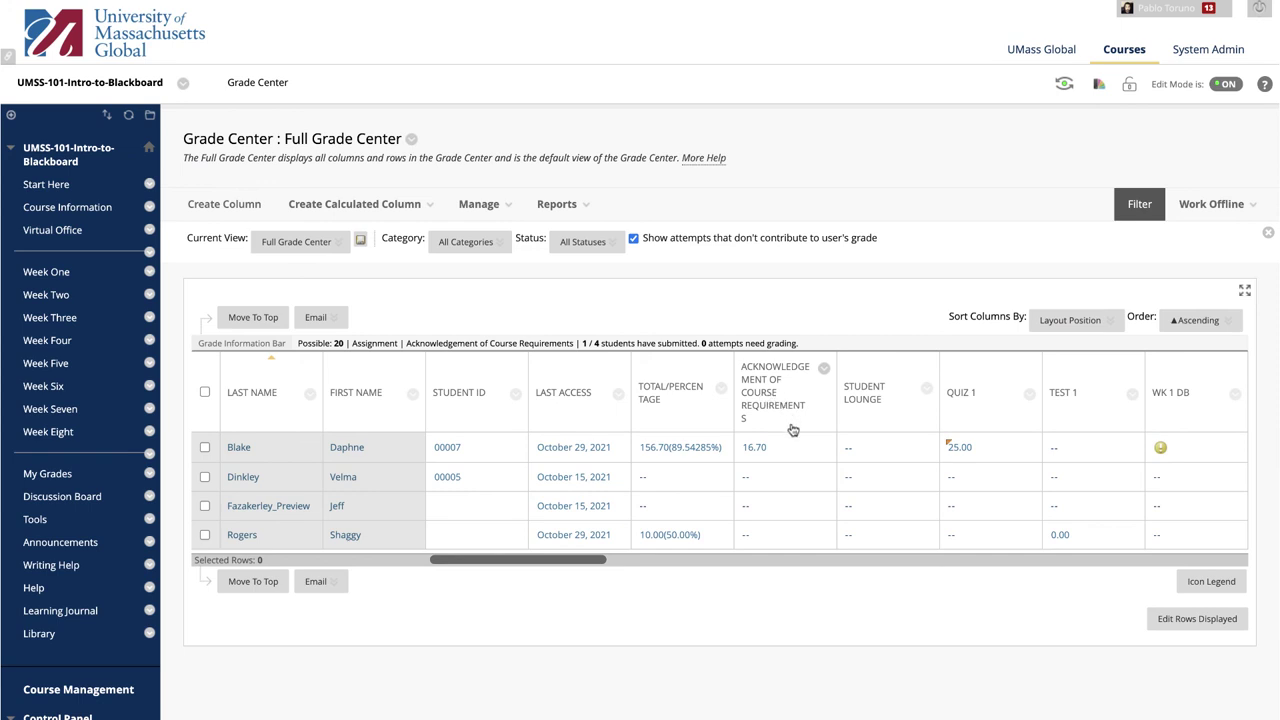
Open the first student's Acknowledgement of Course Requirements grade for editing in the Full Grade Center
click(762, 451)
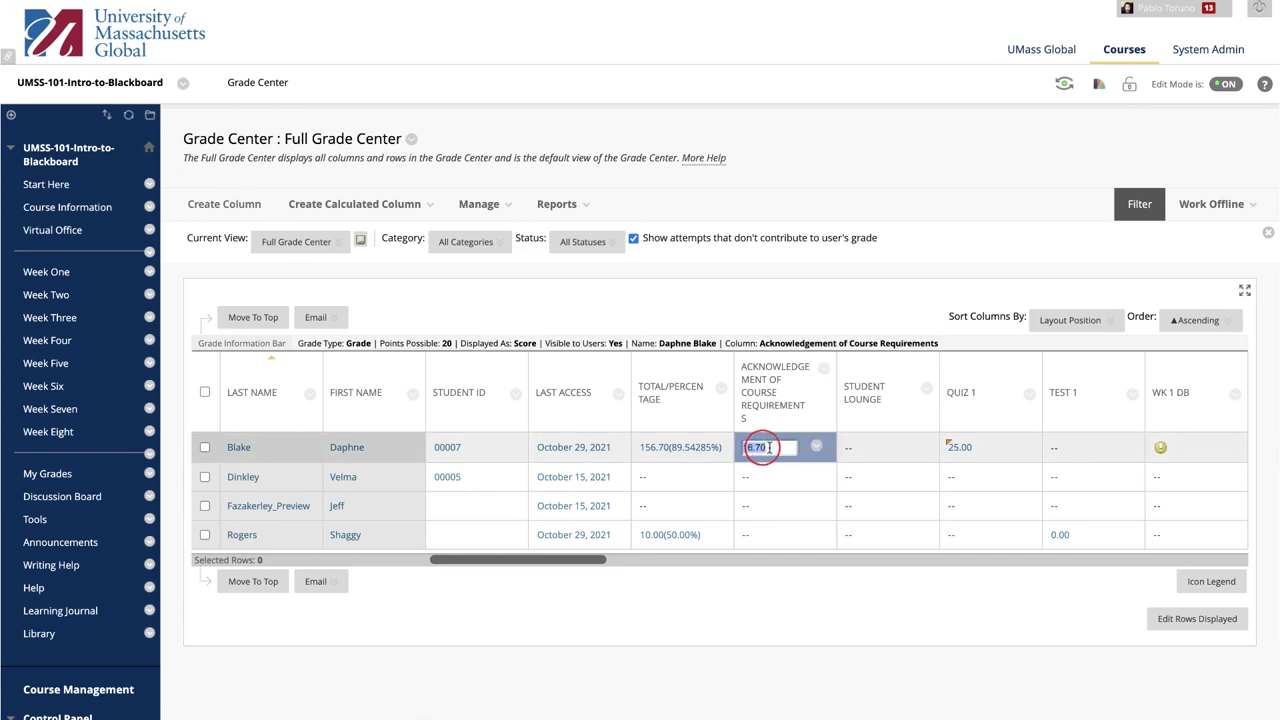